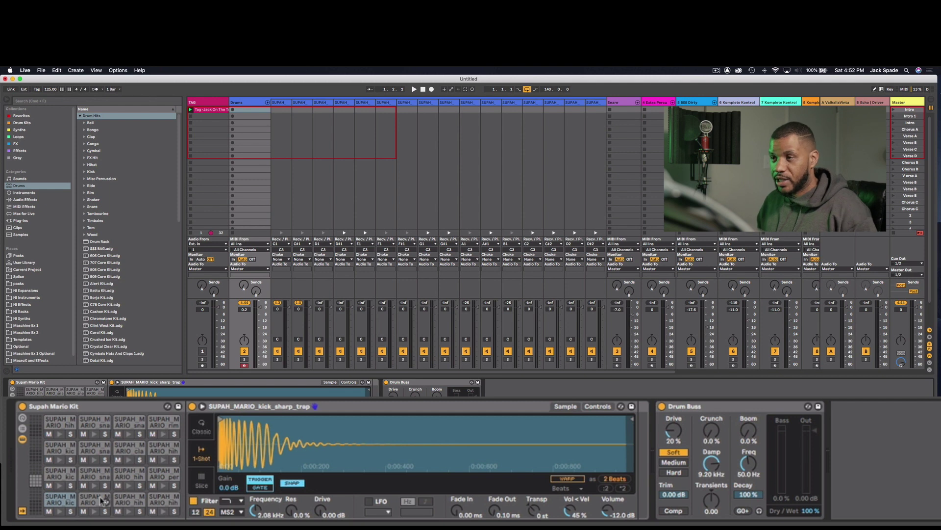
# Search the browser for "gold king" and load the Gold King 1 kit on the Drums track
pyautogui.press('super+f')
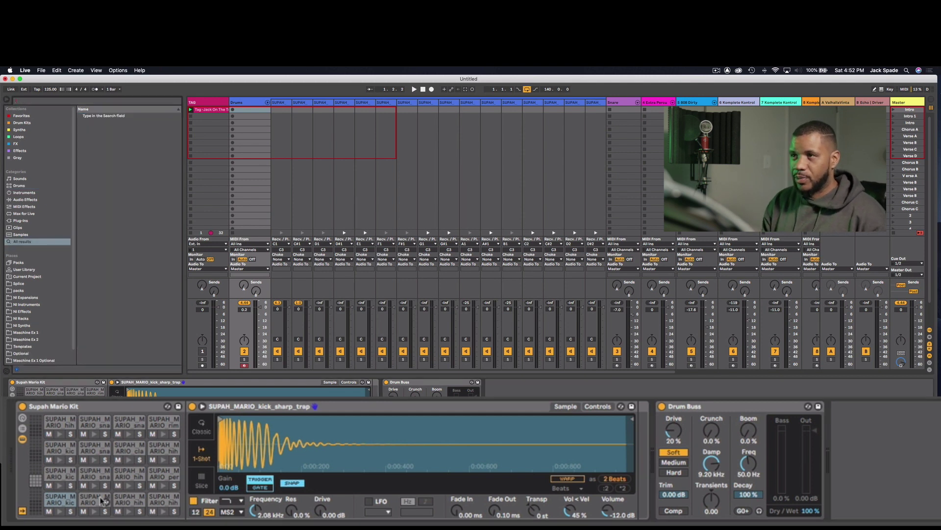
pyautogui.write('gold king')
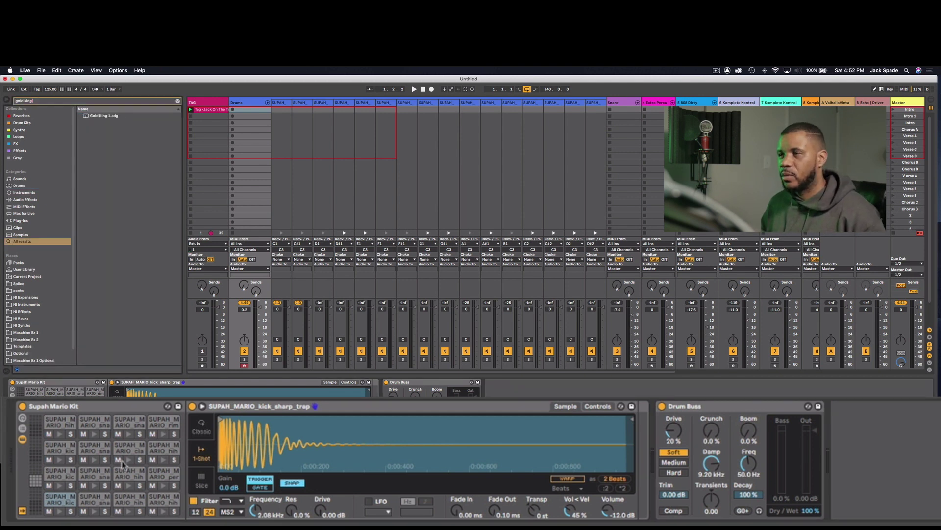
pyautogui.doubleClick(102, 115)
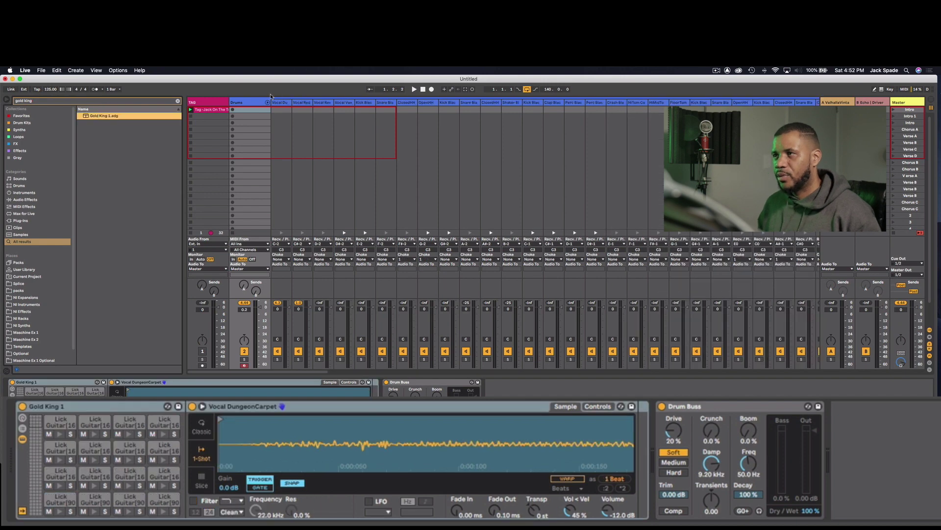
# Examine the Gold King 1 chains across the mixer, including the Combo BlackStallion 4 sample, and fold the Drums track
pyautogui.hscroll(10, 496, 123)
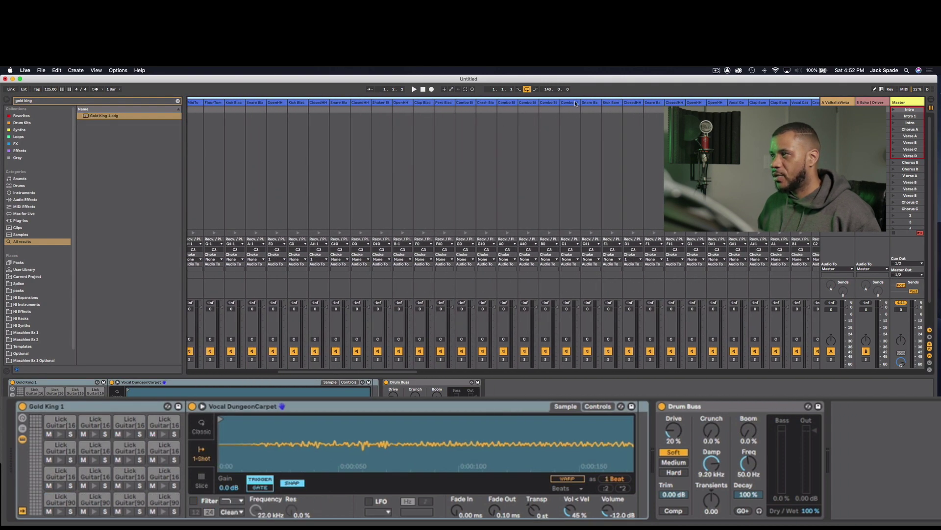
pyautogui.click(576, 103)
pyautogui.hscroll(2, 536, 287)
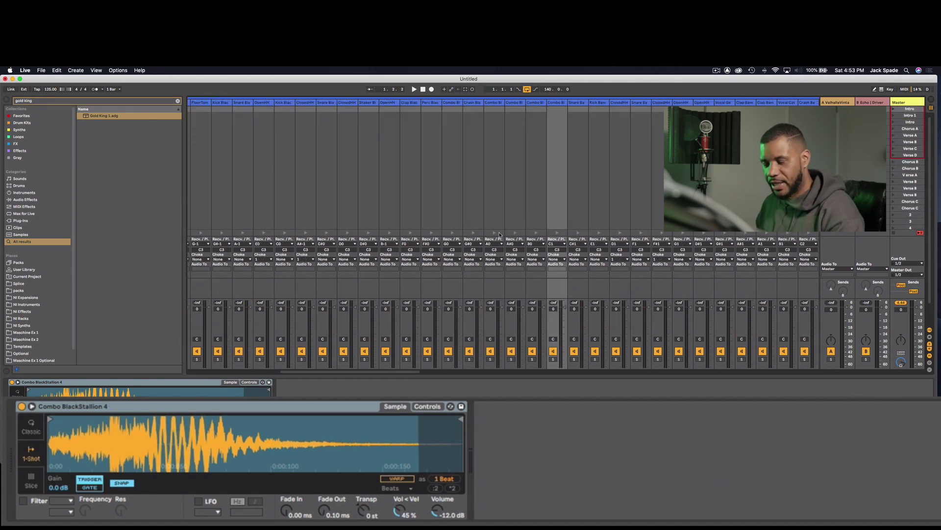
pyautogui.hscroll(-10, 639, 232)
pyautogui.scroll(-2, 639, 232)
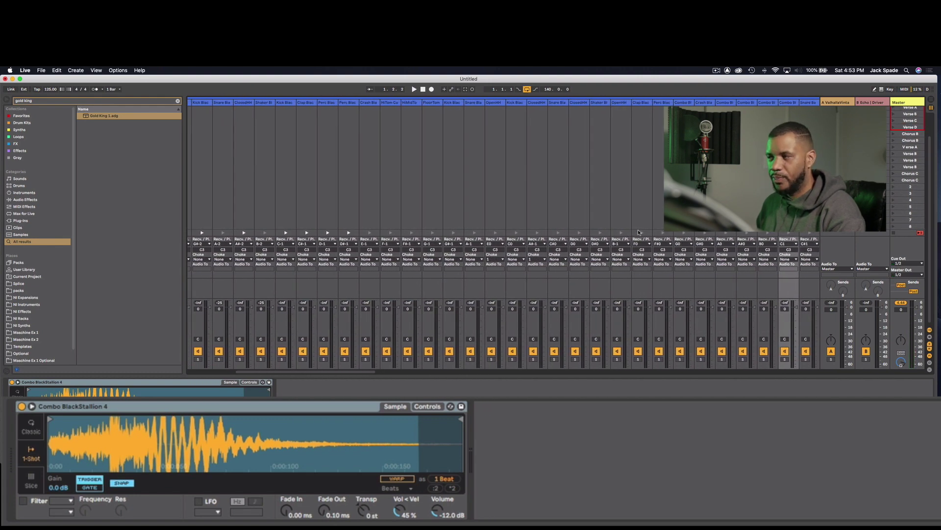
pyautogui.hscroll(20, 483, 269)
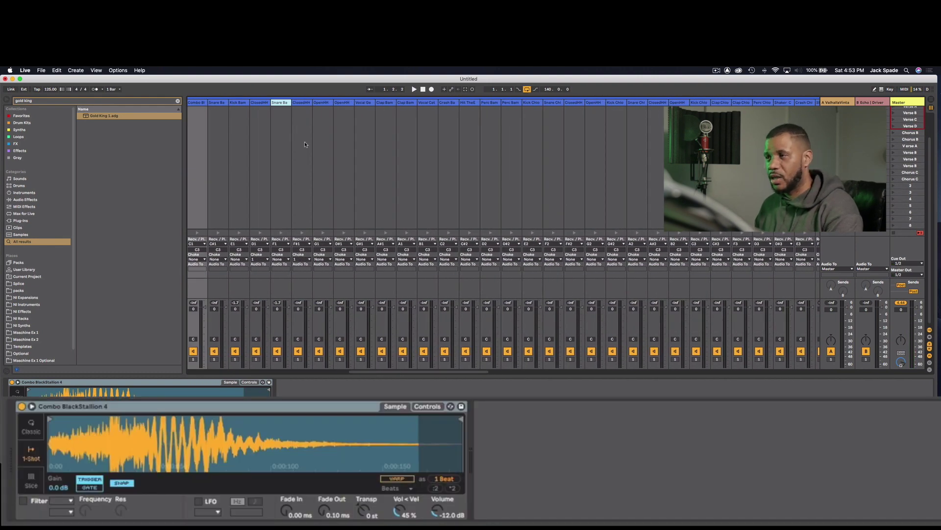
pyautogui.hscroll(-20, 304, 144)
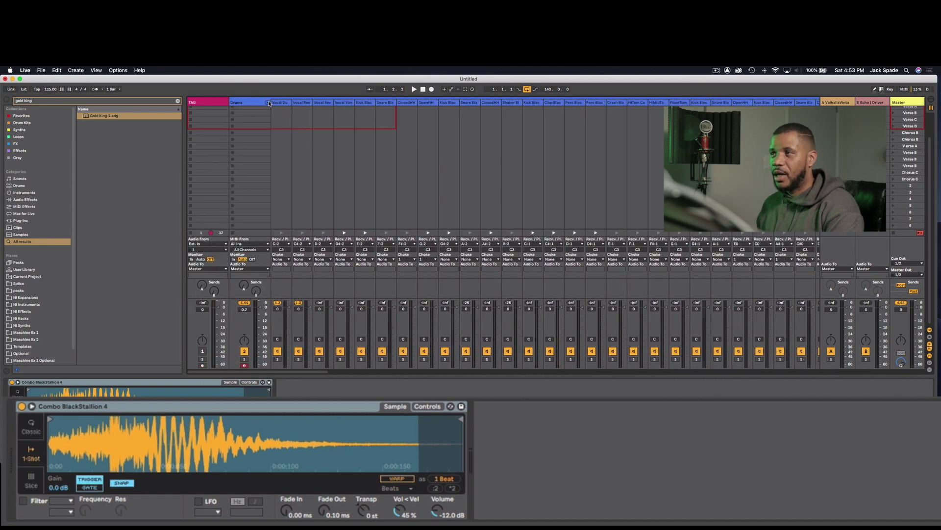
pyautogui.click(267, 102)
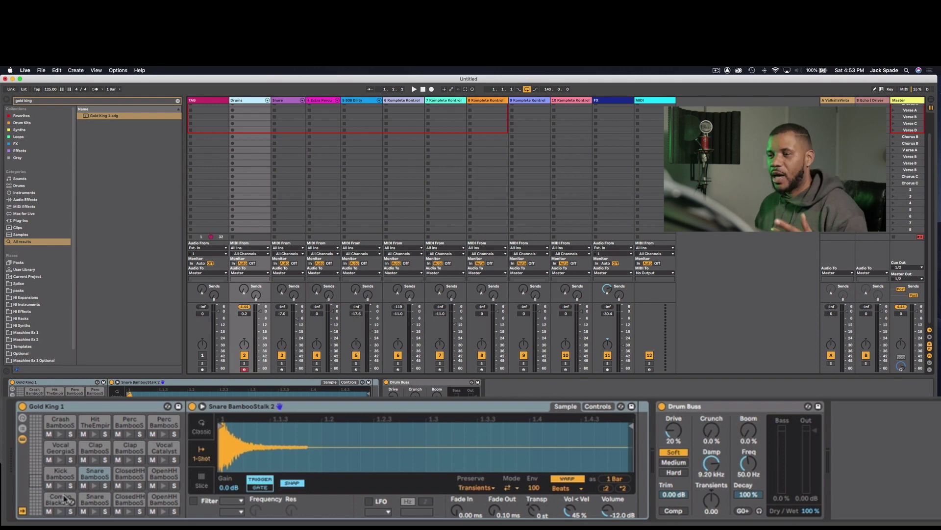
# Unfold the Drums track and bring back the Supah Mario Kit in place of Gold King 1
pyautogui.click(267, 100)
pyautogui.press('super+c')
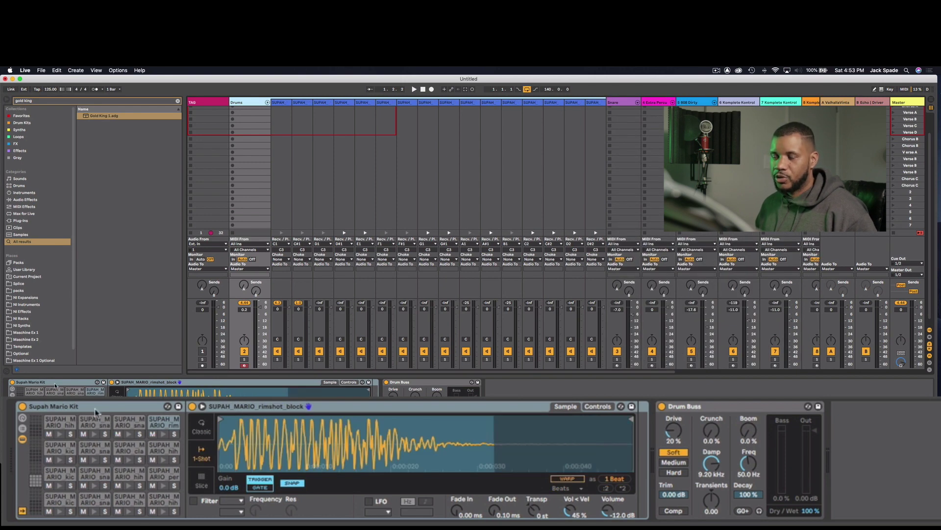
# Inspect the samples on the Supah Mario Kit's first-row pads, from kick and snare to the hi-hats, ending on the kick
pyautogui.click(56, 501)
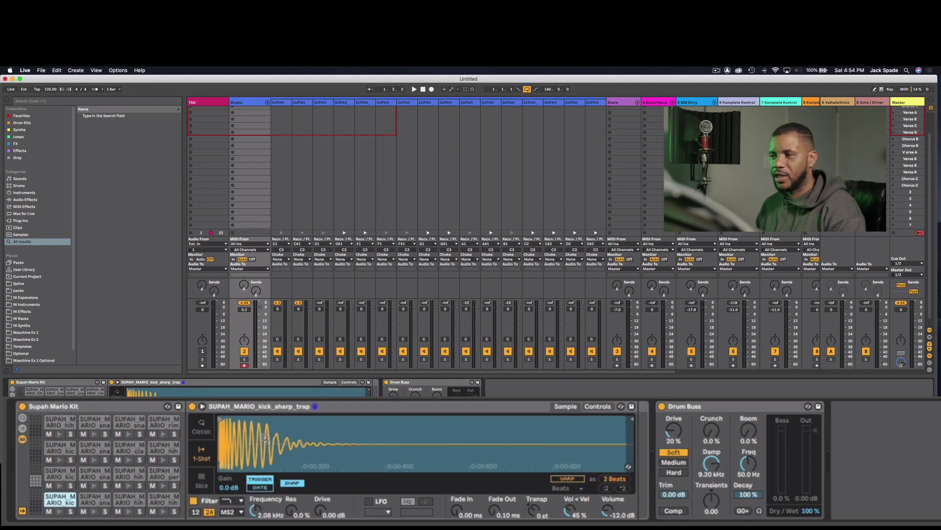
pyautogui.click(99, 499)
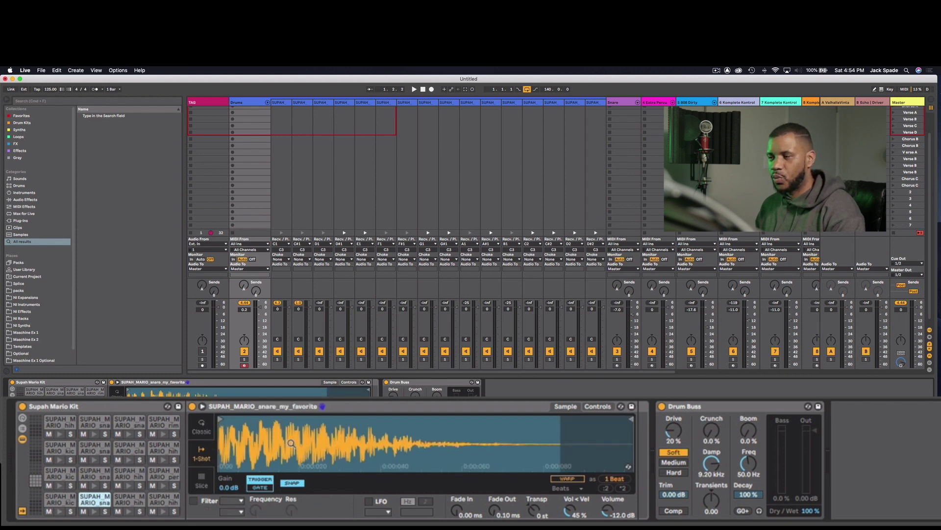
pyautogui.click(133, 501)
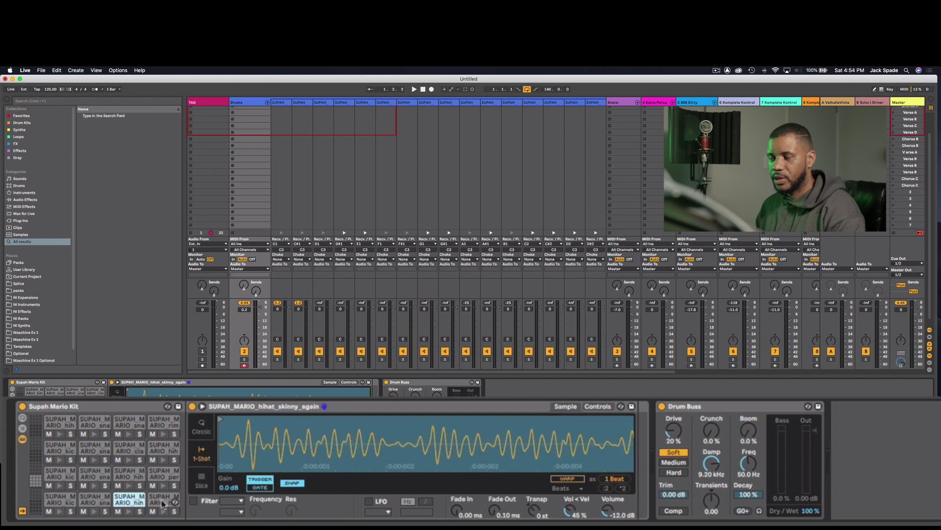
pyautogui.click(163, 503)
pyautogui.click(56, 500)
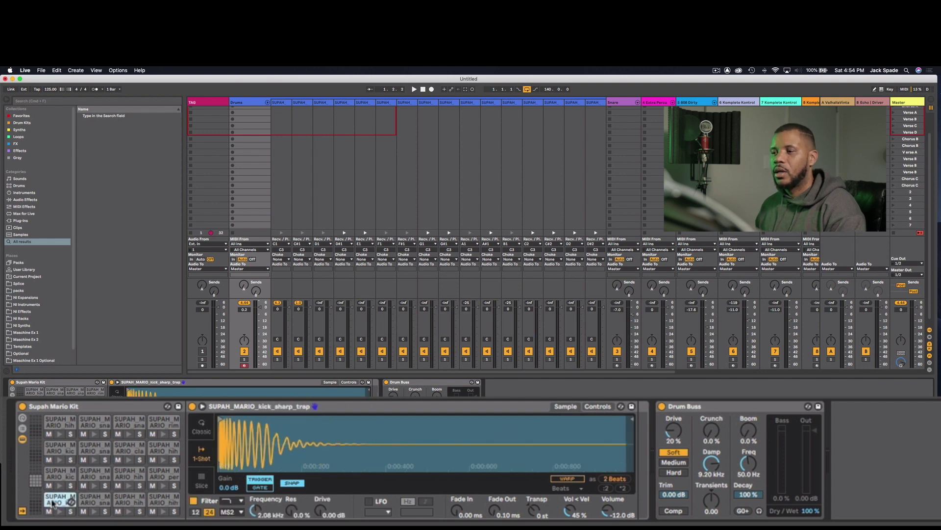
# Try placing the SUPAH_MARIO_kick_sharp_trap Simpler on a new track of its own, and undo it
pyautogui.click(347, 418)
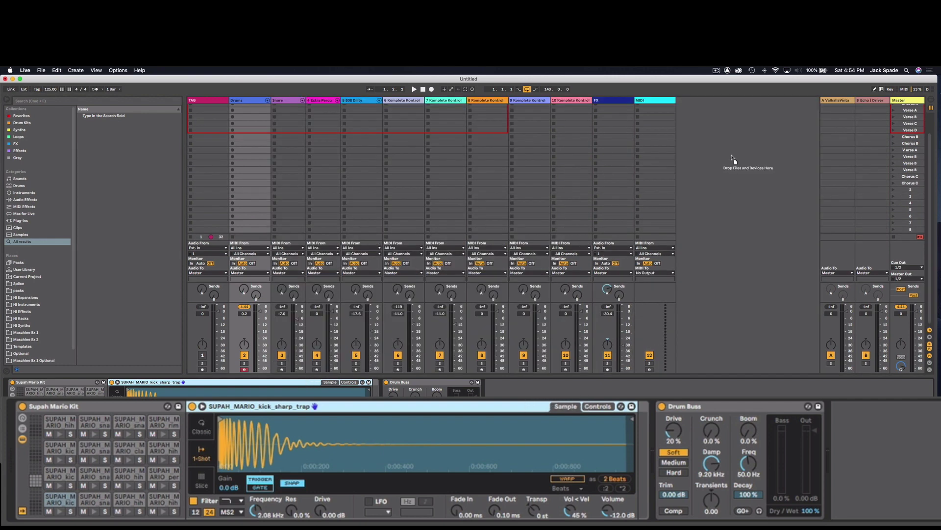
pyautogui.moveTo(746, 150); pyautogui.dragTo(748, 152)
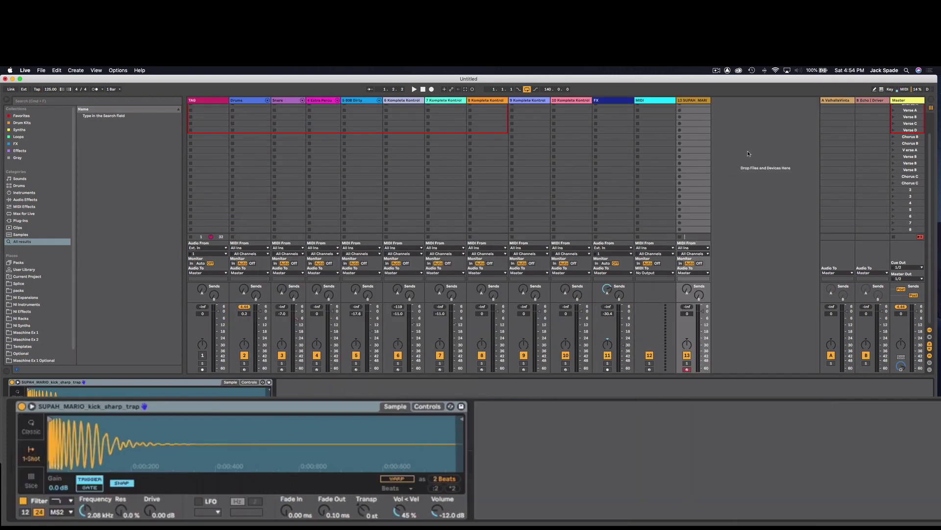
pyautogui.click(702, 101)
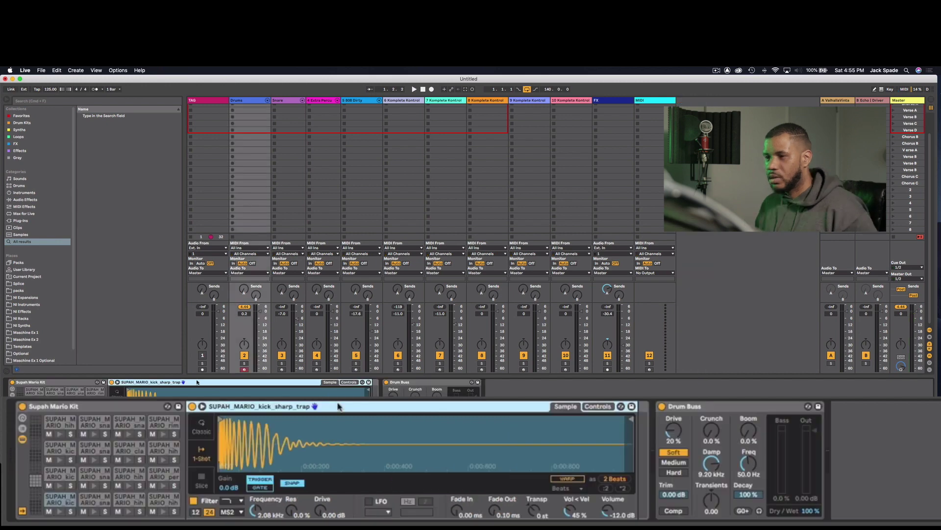
pyautogui.press('super+z')
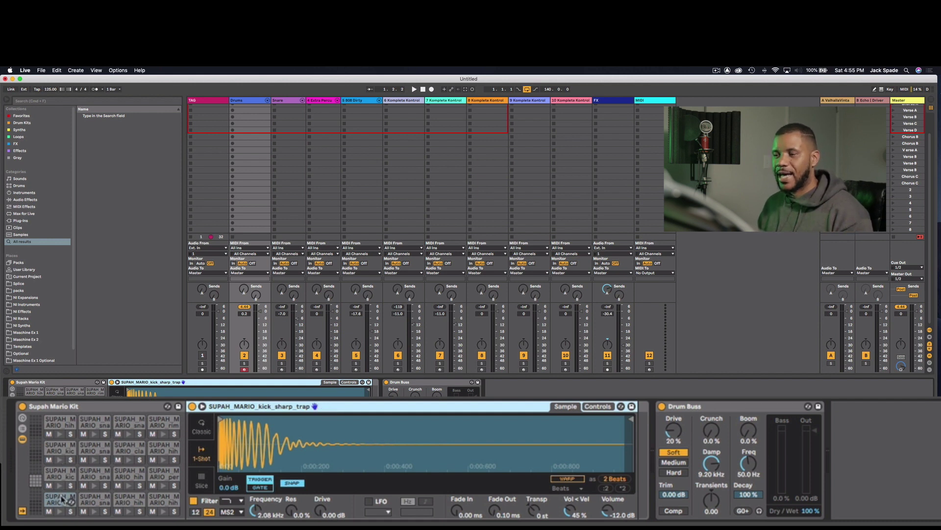
# Point out the snare and hi-hat pads, unfold the Drums track, and view its second chain in the mixer
pyautogui.click(96, 499)
pyautogui.click(123, 495)
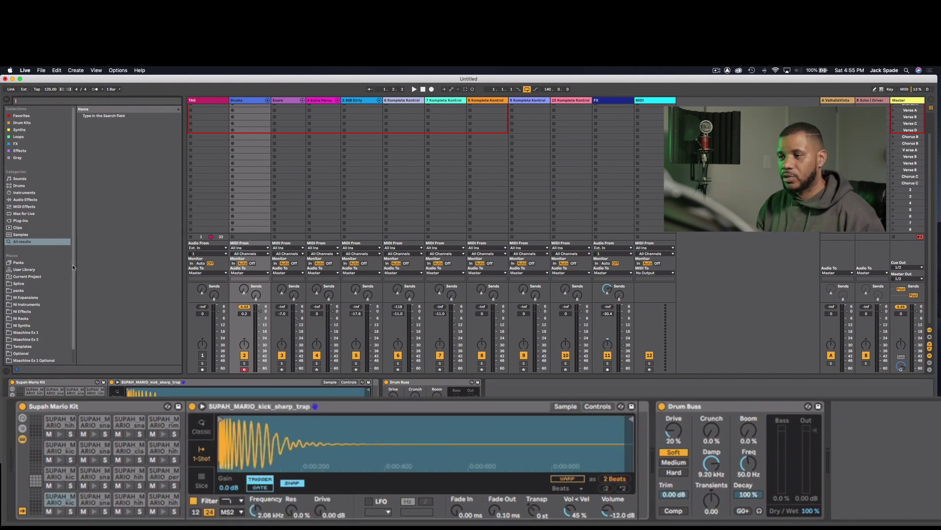
pyautogui.click(267, 100)
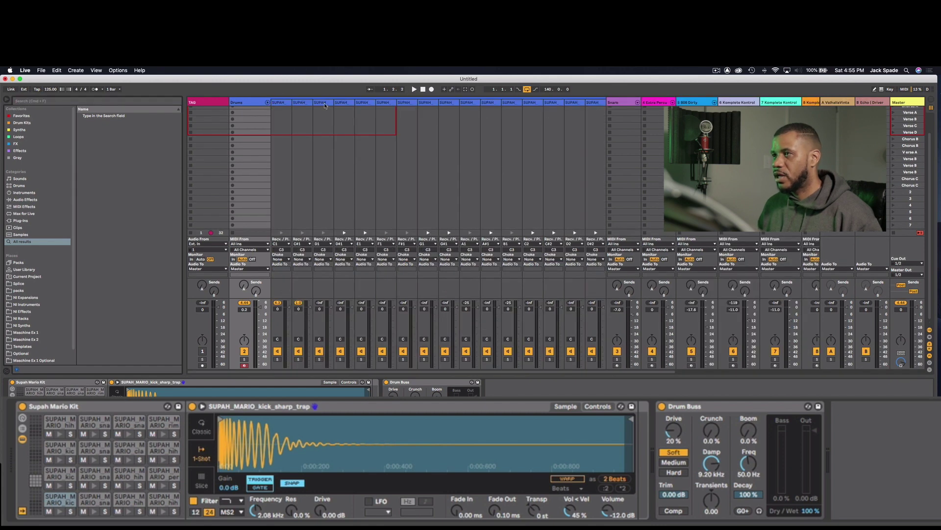
pyautogui.click(303, 102)
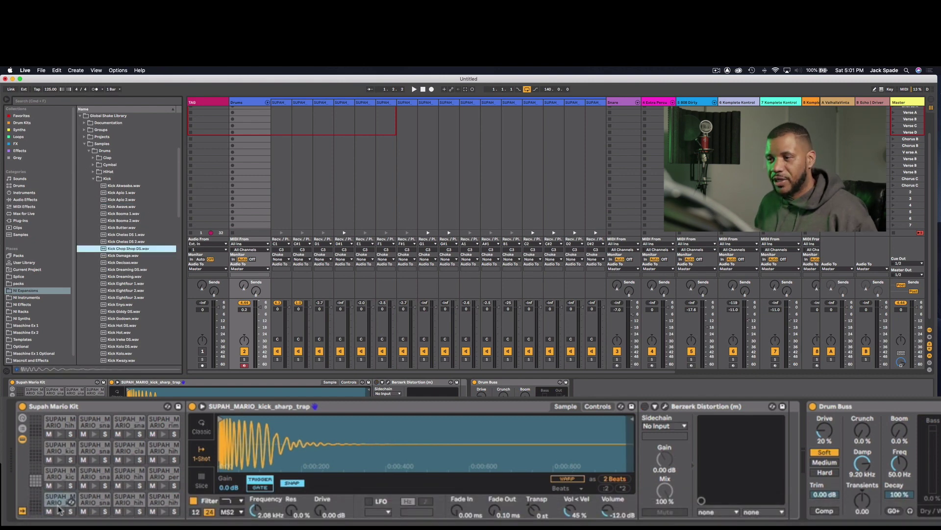
# Audition the kick pad and preview Kick Chop Shop DS.wav and Kick Damage.wav from the Global Shake Library
pyautogui.click(59, 510)
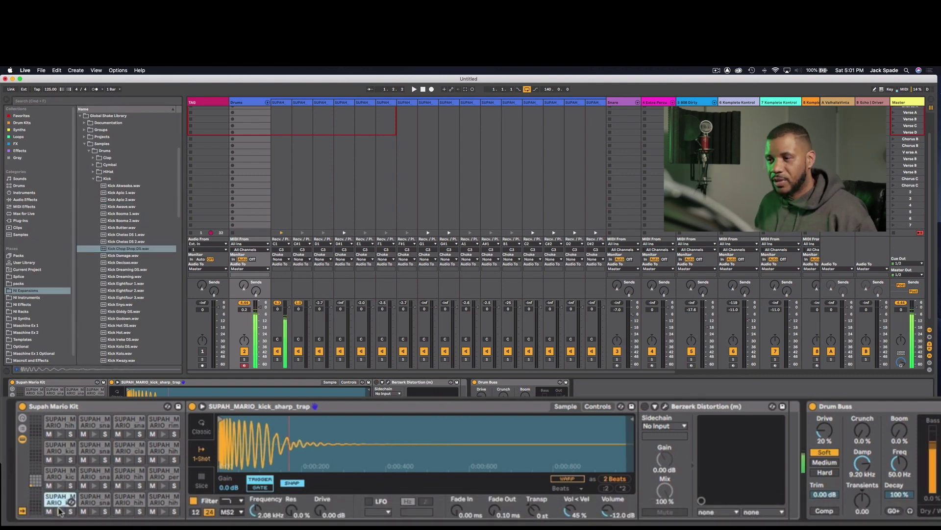
pyautogui.click(123, 249)
pyautogui.click(119, 255)
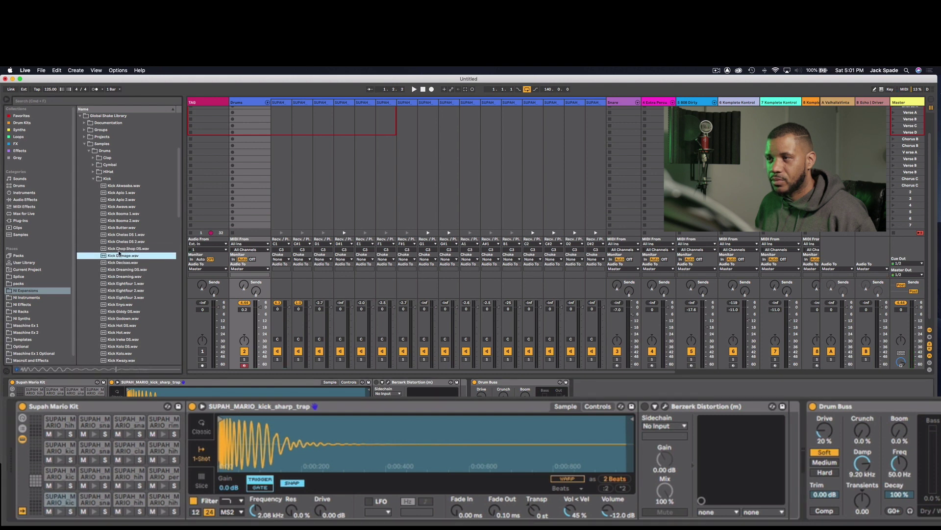
# Replace the kick pad's sample with Kick Damage.wav, audition the pad, and undo the replacement
pyautogui.moveTo(117, 256); pyautogui.dragTo(62, 504)
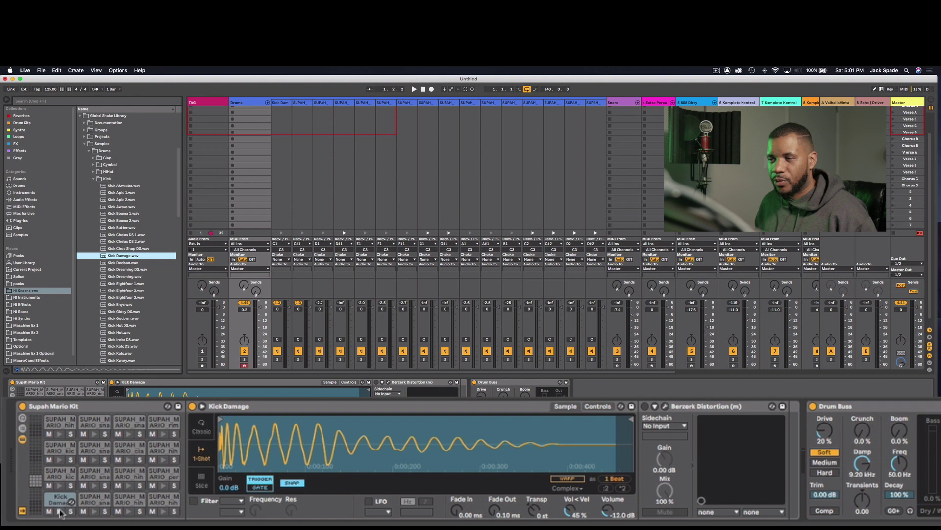
pyautogui.click(59, 508)
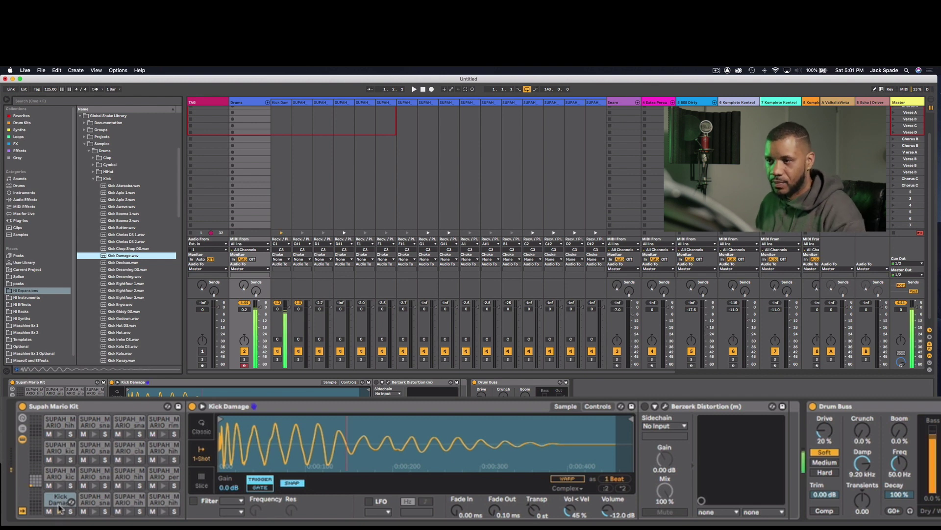
pyautogui.press('super+z')
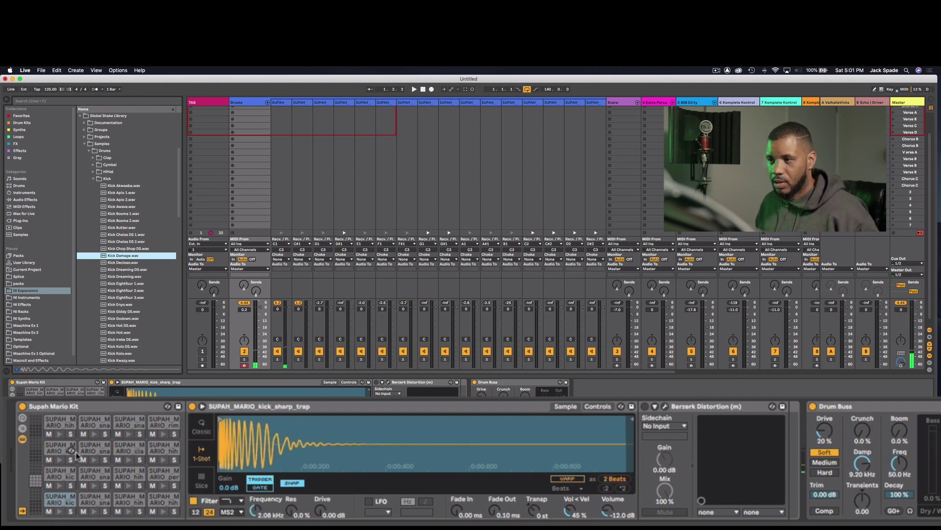
# Layer Kick Damage.wav with the existing kick on the same pad, as a second chain in an Instrument Rack
pyautogui.moveTo(118, 253); pyautogui.dragTo(104, 271)
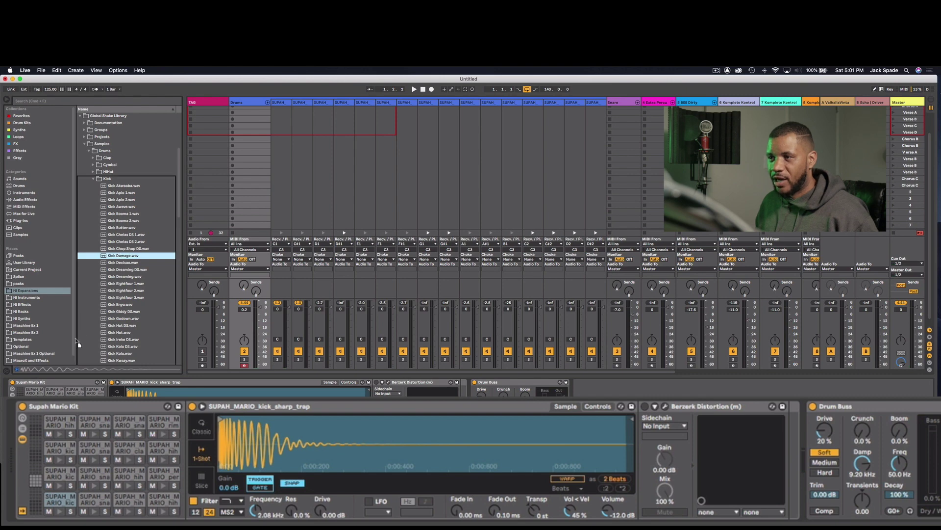
pyautogui.moveTo(78, 345); pyautogui.dragTo(61, 500)
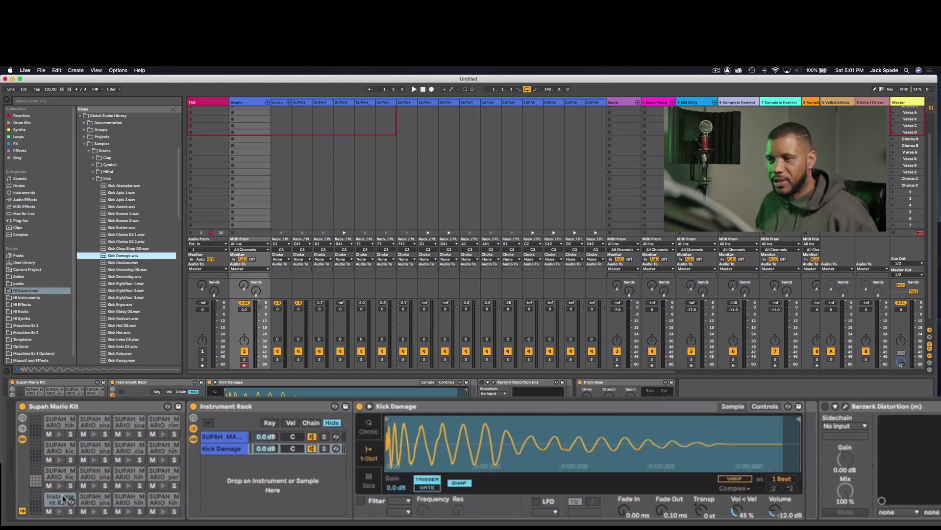
pyautogui.click(225, 407)
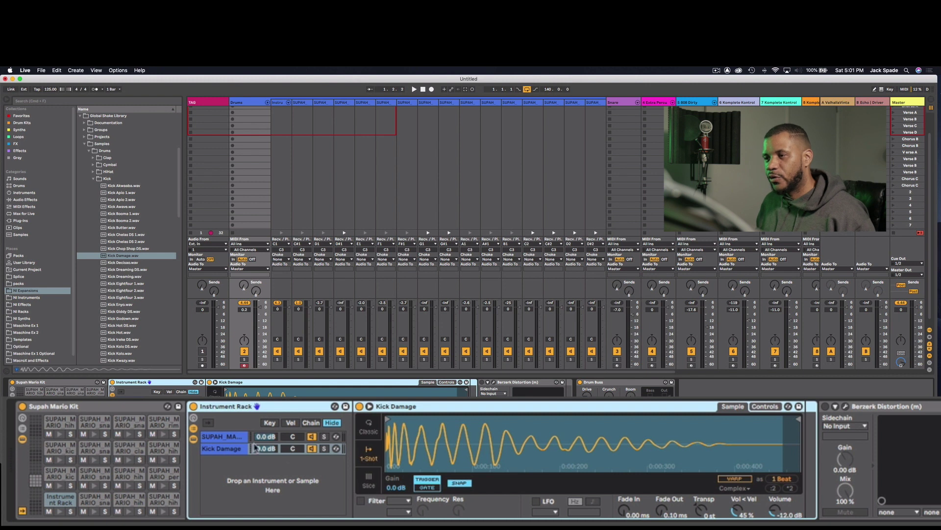
# Compare the SUPAH_MARIO_kick_sharp_trap and Kick Damage chains inside the kick pad's Instrument Rack
pyautogui.click(230, 436)
pyautogui.click(228, 449)
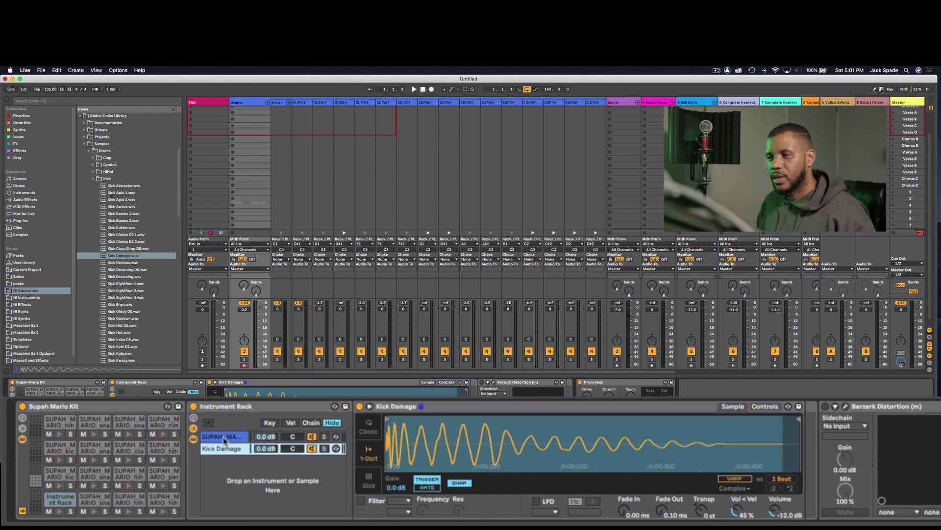
pyautogui.click(227, 437)
pyautogui.click(232, 450)
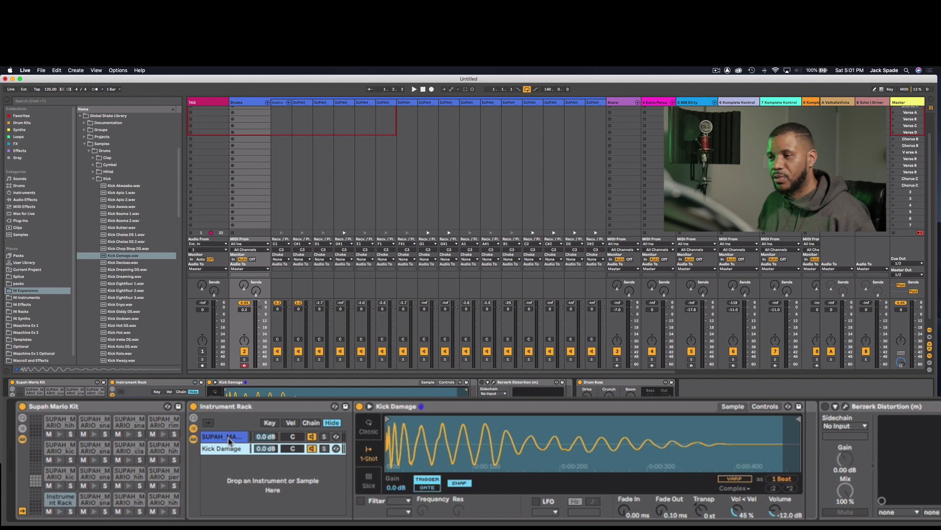
pyautogui.click(231, 436)
pyautogui.click(231, 449)
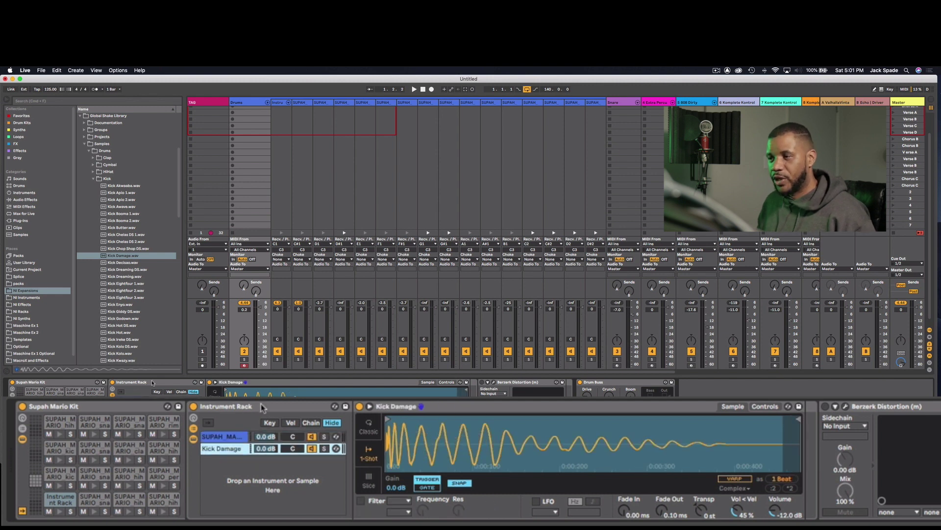
pyautogui.click(261, 408)
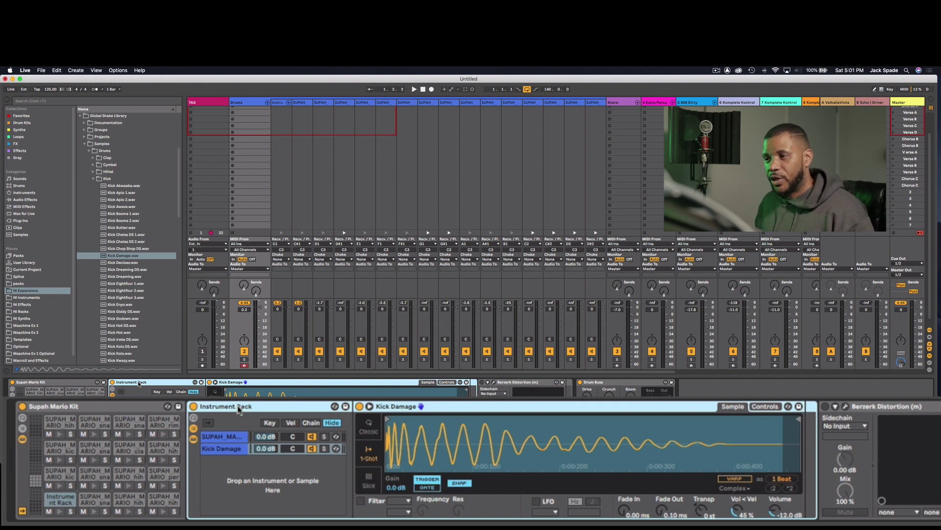
pyautogui.click(225, 447)
pyautogui.click(225, 438)
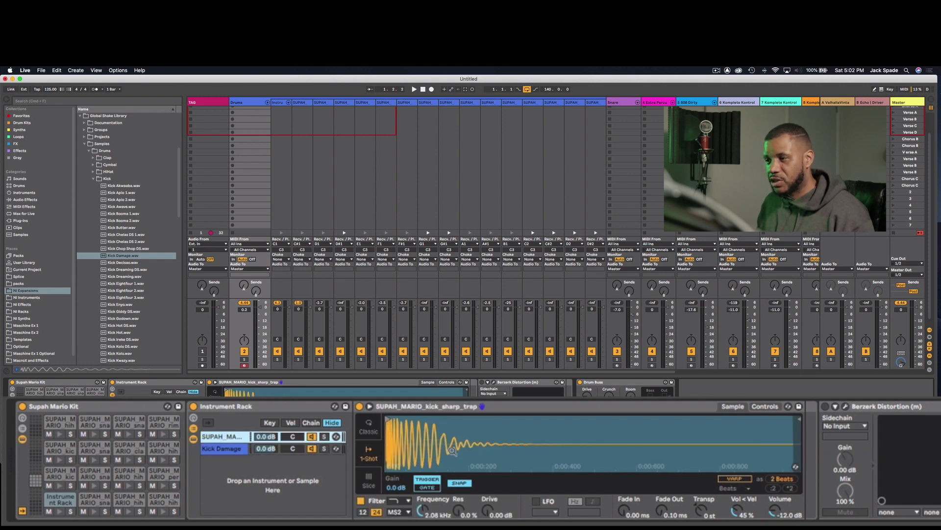
pyautogui.click(224, 448)
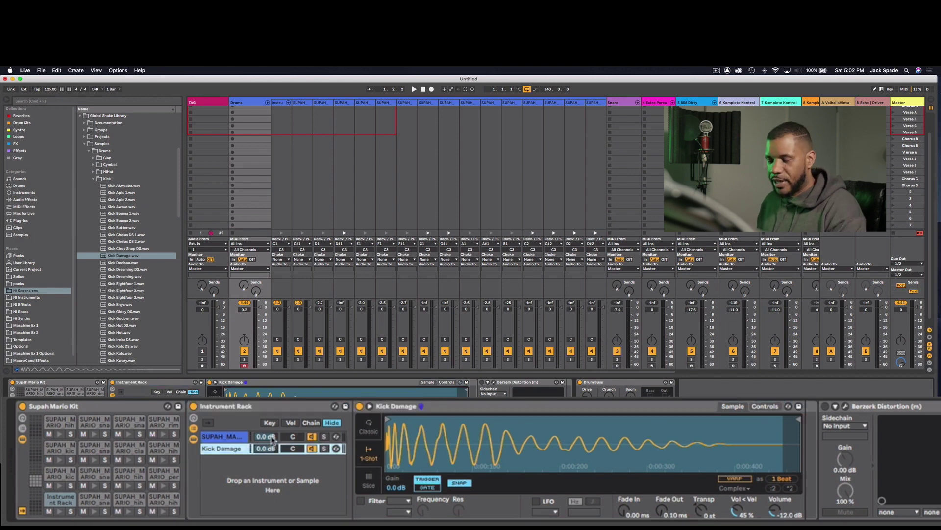
# Balance the two kick layers by lowering SUPAH_MARIO_kick_sharp_trap to about -8.5 dB and Kick Damage to about -13.4 dB
pyautogui.moveTo(271, 437); pyautogui.dragTo(266, 456)
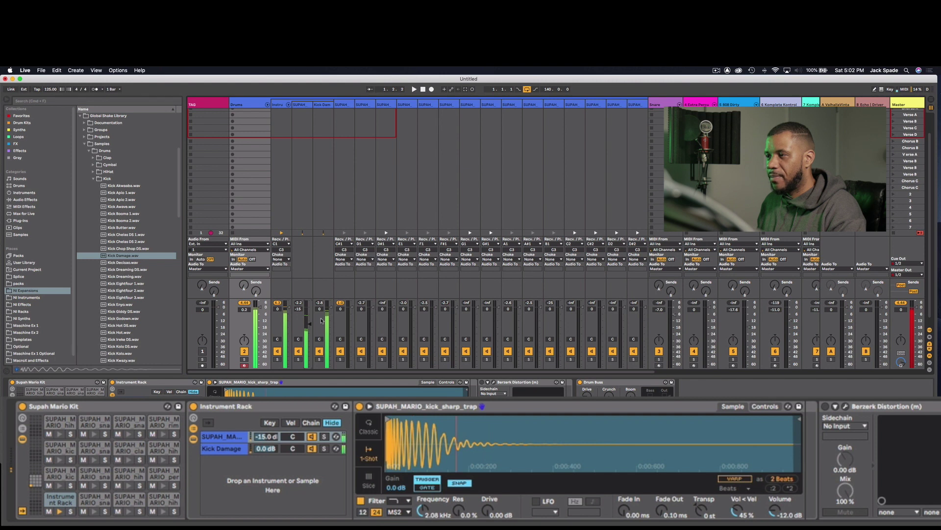
pyautogui.moveTo(321, 320)
pyautogui.mouseDown()
pyautogui.moveTo(321, 333)
pyautogui.moveTo(309, 316)
pyautogui.mouseUp()
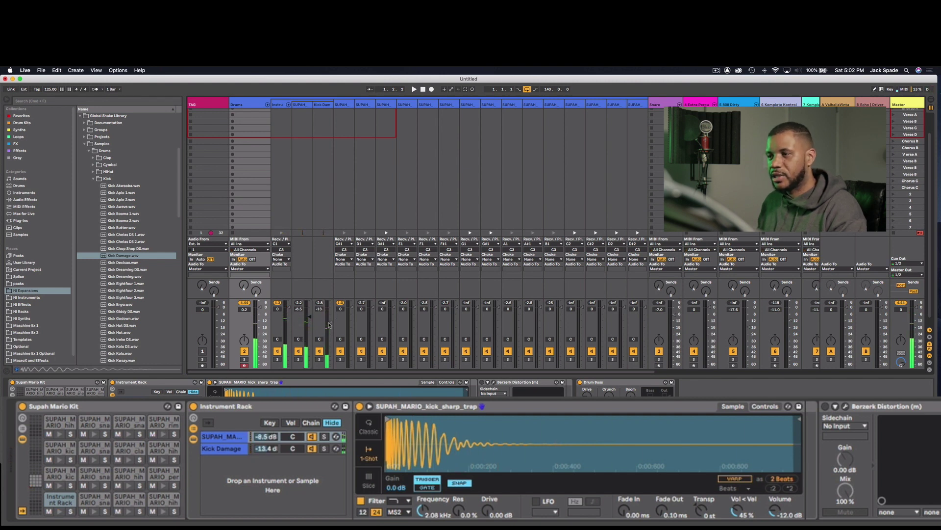
pyautogui.click(219, 448)
# Preview more kick samples, add Kick Eightfour 1.wav as a third chain in the Instrument Rack, and set it to 1-Shot mode
pyautogui.click(128, 269)
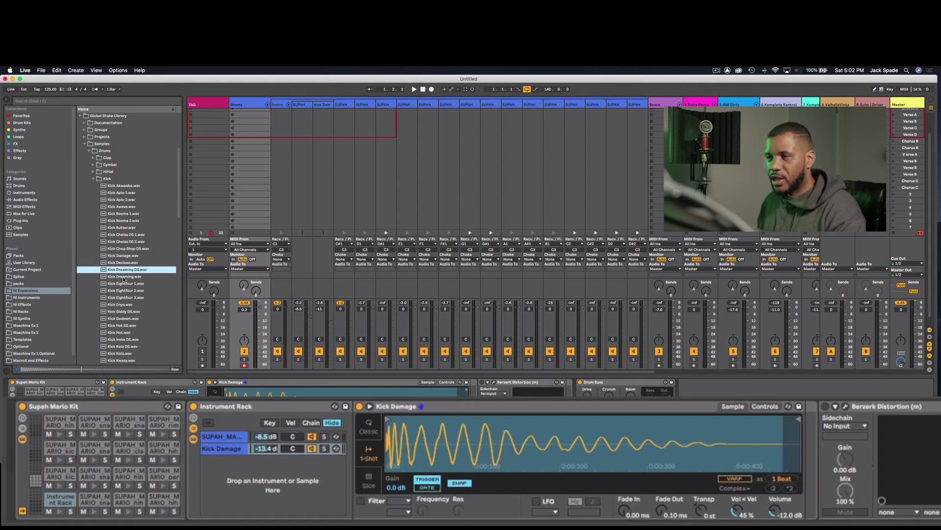
pyautogui.click(125, 276)
pyautogui.click(124, 289)
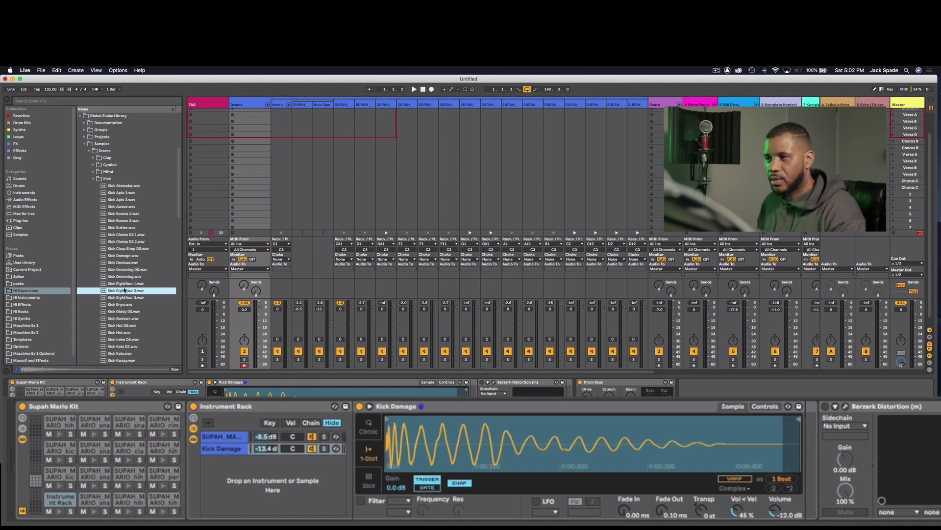
pyautogui.click(126, 283)
pyautogui.moveTo(120, 284); pyautogui.dragTo(270, 488)
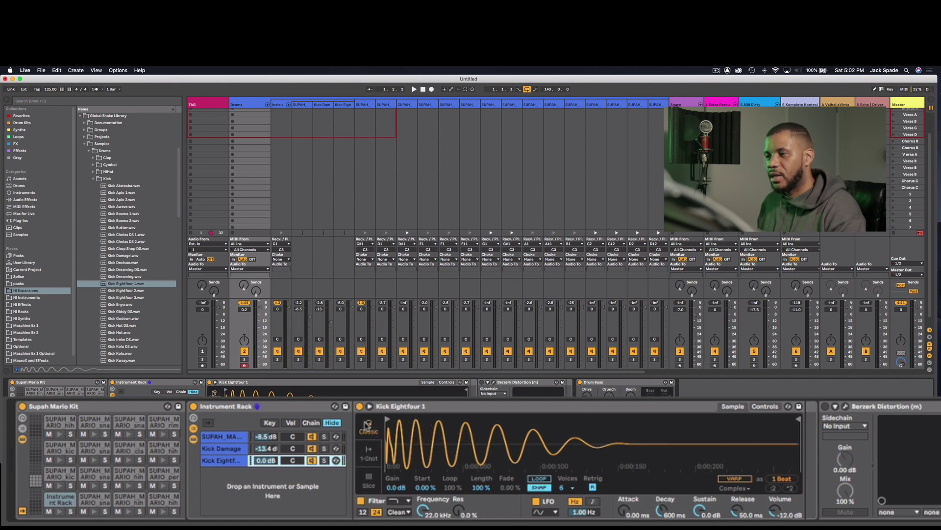
pyautogui.click(373, 454)
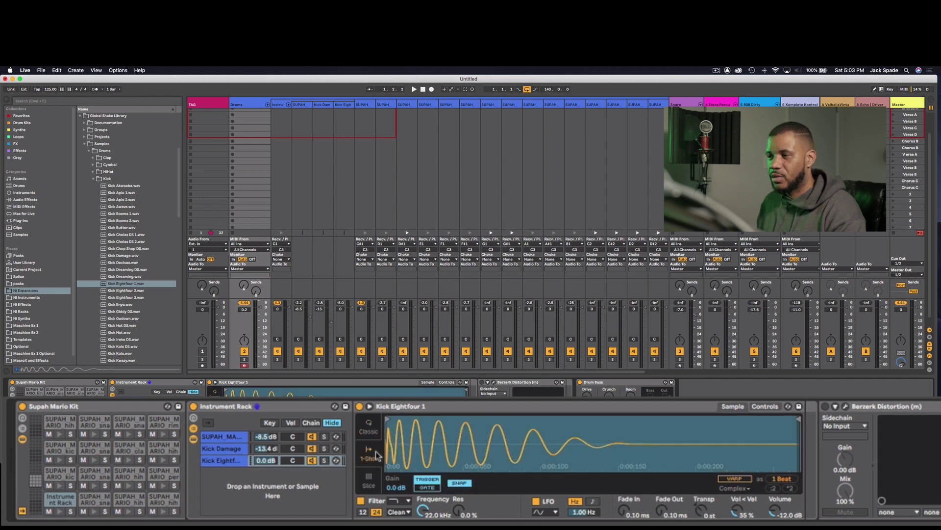
# Enable the filter on the SUPAH_MARIO_kick_sharp_trap chain and lower its frequency to 198 Hz, soloing the chain to hear it
pyautogui.click(225, 436)
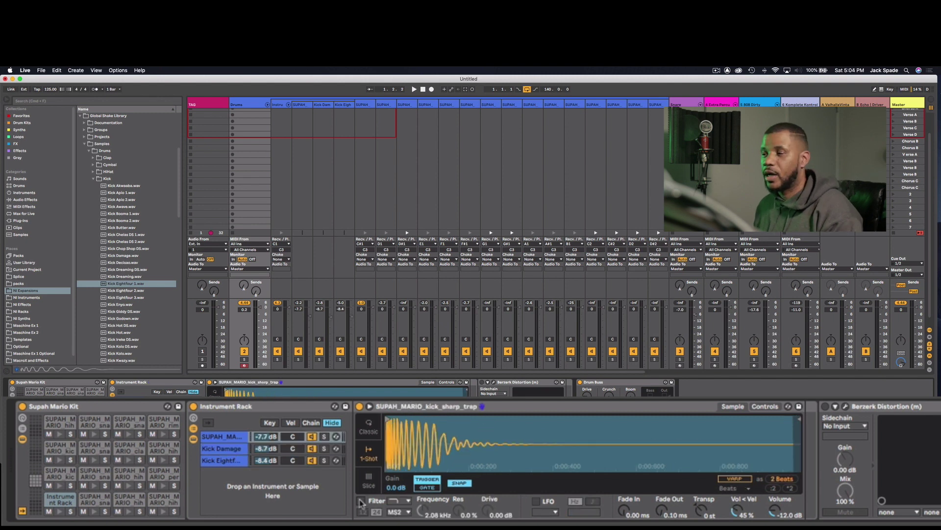
pyautogui.click(361, 501)
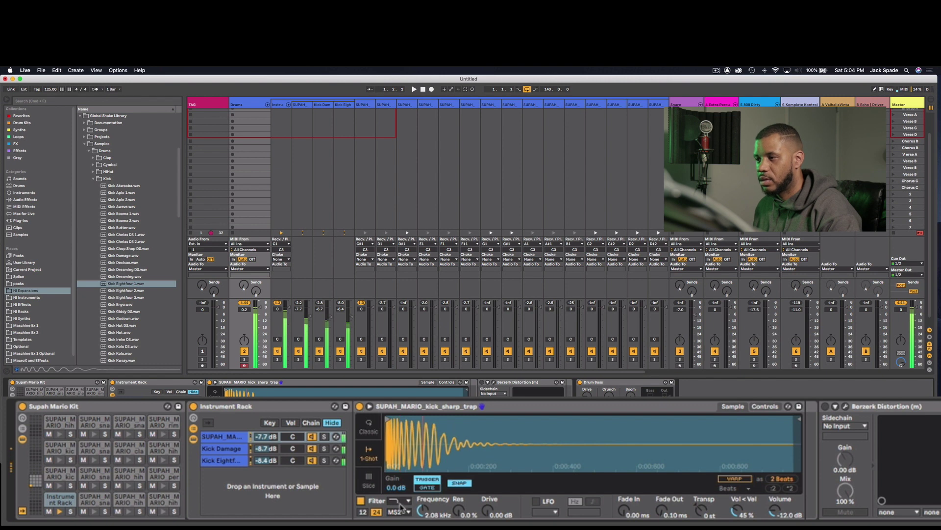
pyautogui.moveTo(421, 510); pyautogui.dragTo(421, 524)
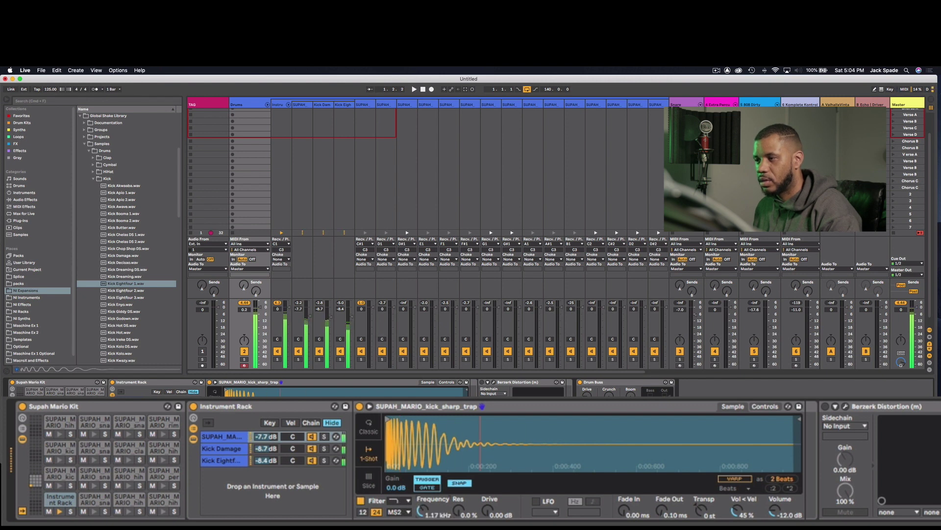
pyautogui.click(324, 436)
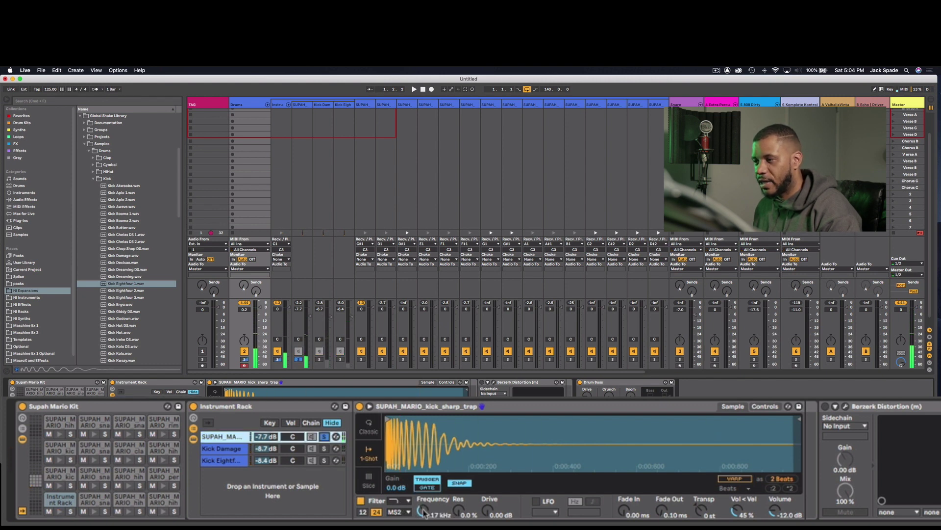
pyautogui.moveTo(423, 514); pyautogui.dragTo(423, 525)
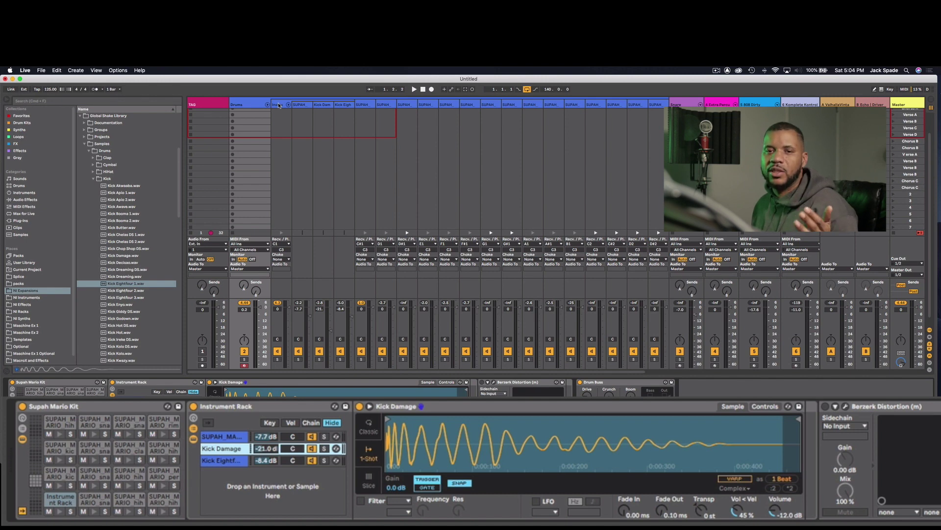
pyautogui.click(305, 105)
pyautogui.click(323, 105)
pyautogui.click(340, 107)
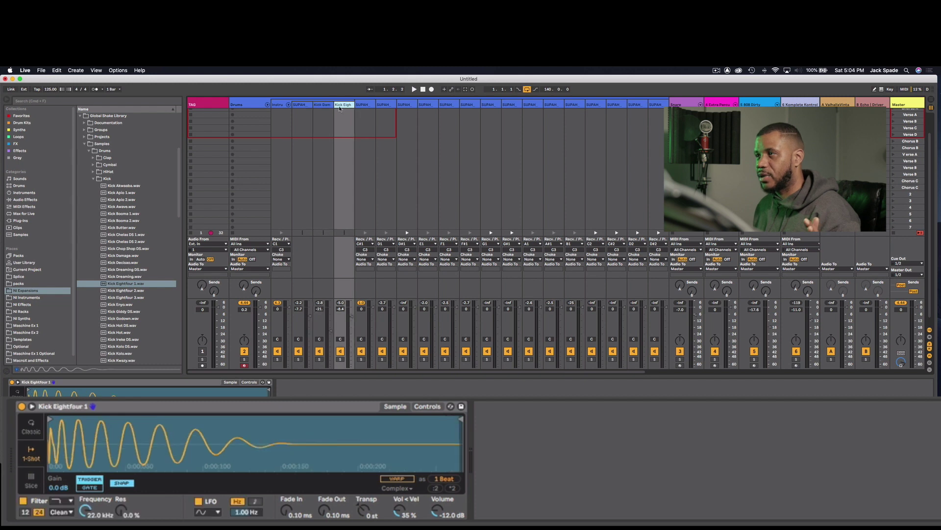
pyautogui.click(329, 105)
pyautogui.click(303, 105)
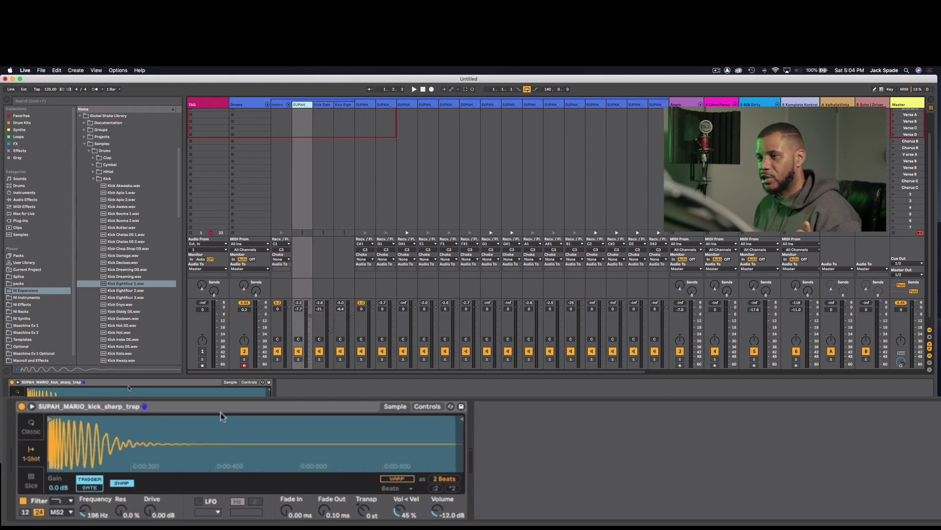
pyautogui.click(321, 105)
pyautogui.click(278, 104)
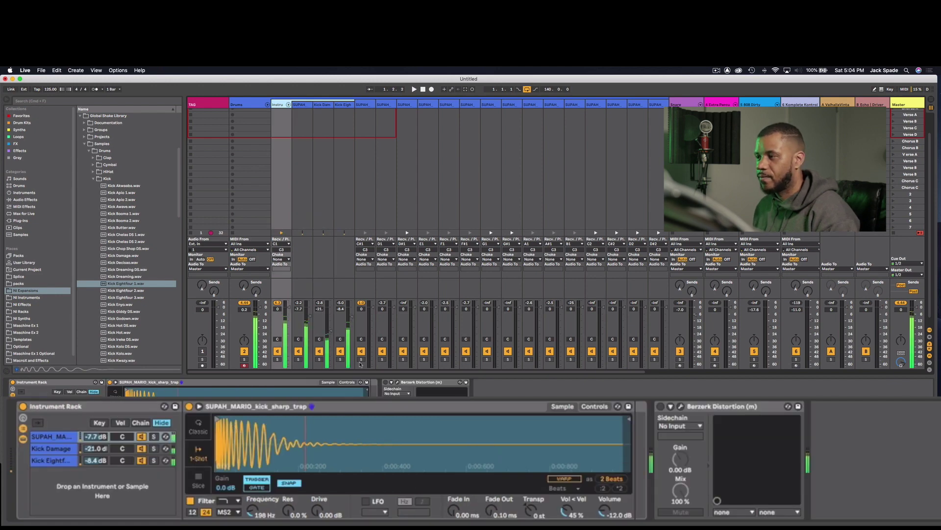
pyautogui.click(244, 105)
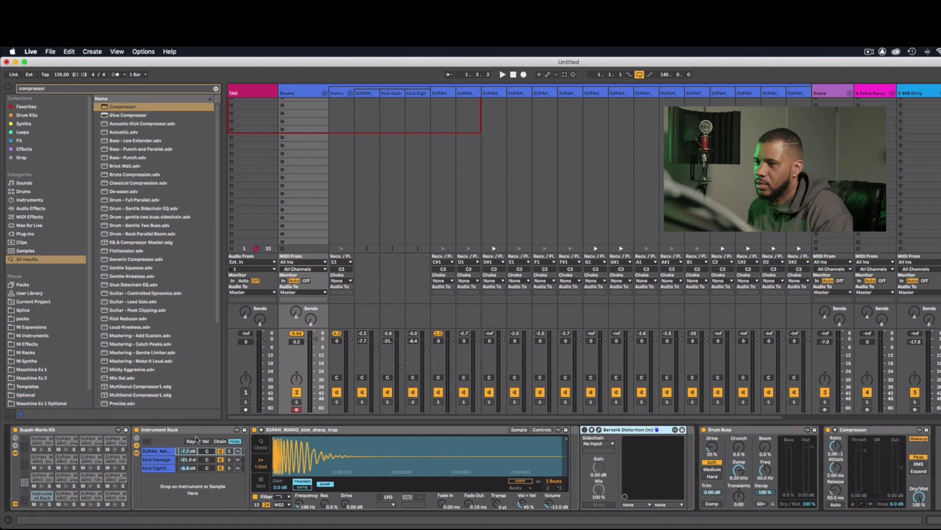
# Rename the kick pad's Instrument Rack as Monster Kick
pyautogui.click(172, 430)
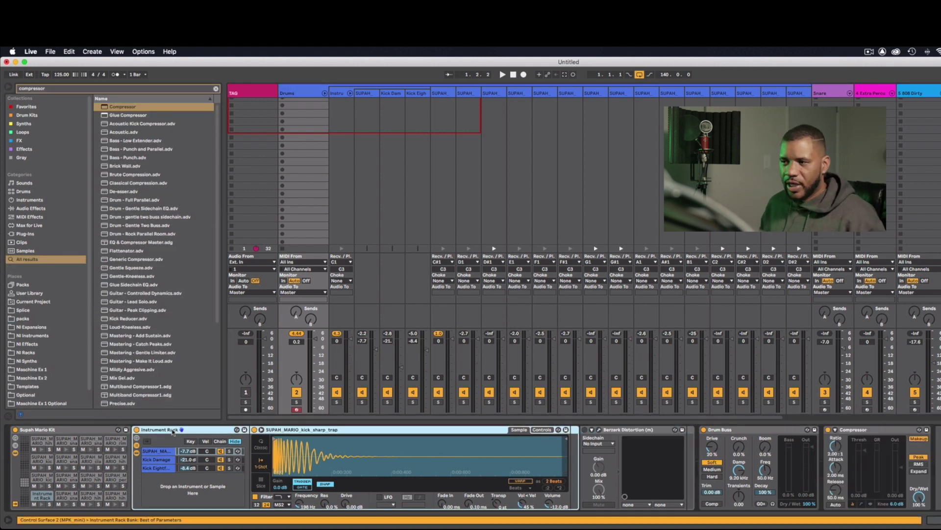
pyautogui.press('super+r')
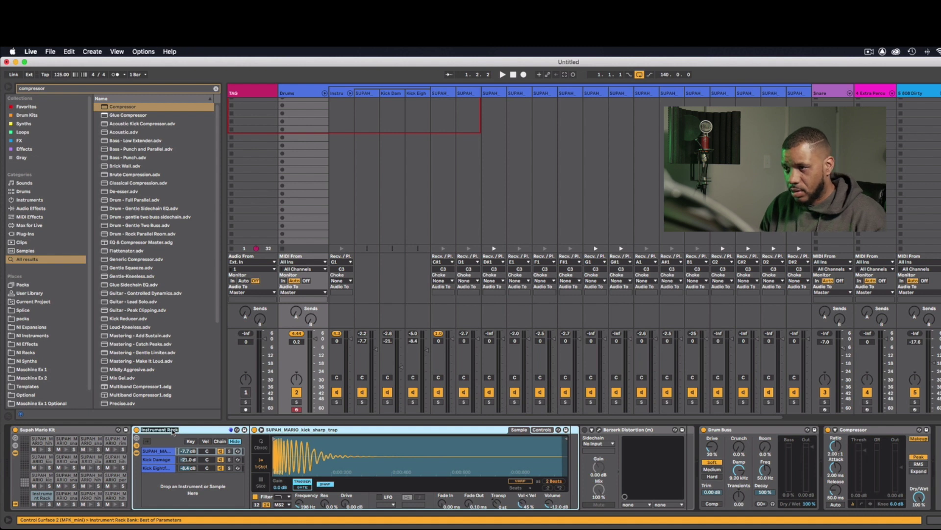
pyautogui.write('K')
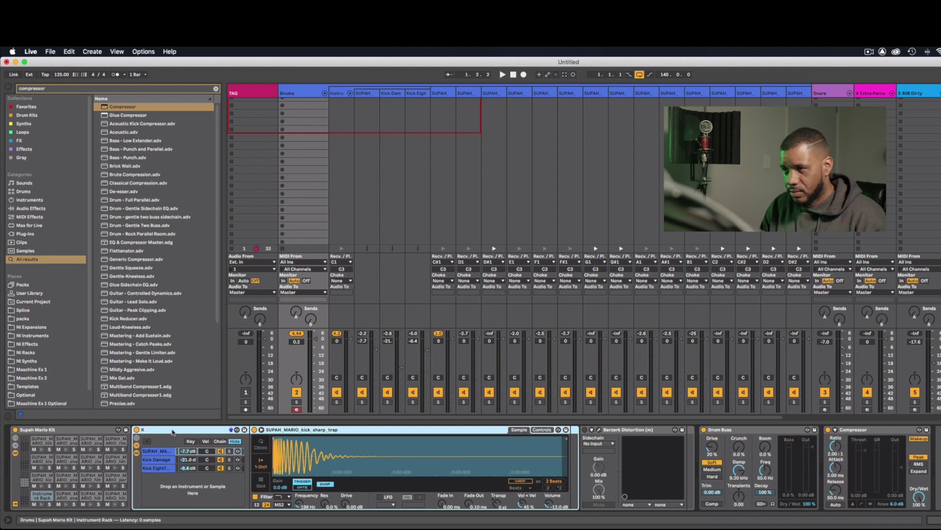
pyautogui.write('ik')
pyautogui.press('BackSpace')
pyautogui.press('BackSpace')
pyautogui.write('Mono')
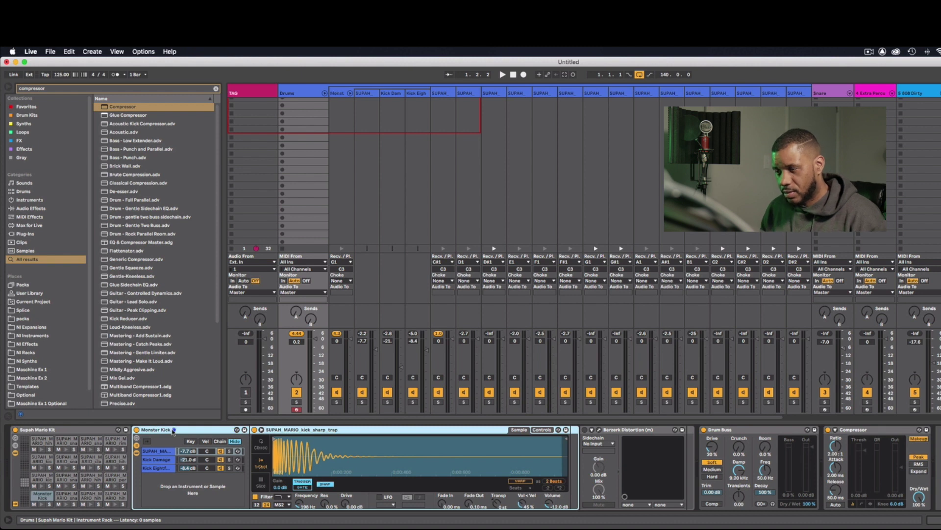
# Look through the samples of the three chains in the Monster Kick rack
pyautogui.click(157, 459)
pyautogui.click(157, 451)
pyautogui.click(157, 460)
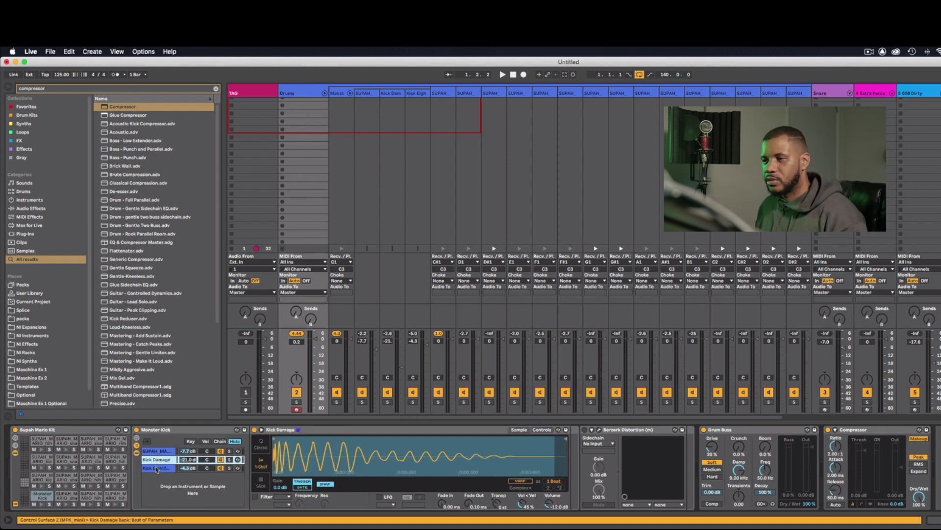
pyautogui.click(157, 468)
pyautogui.click(159, 453)
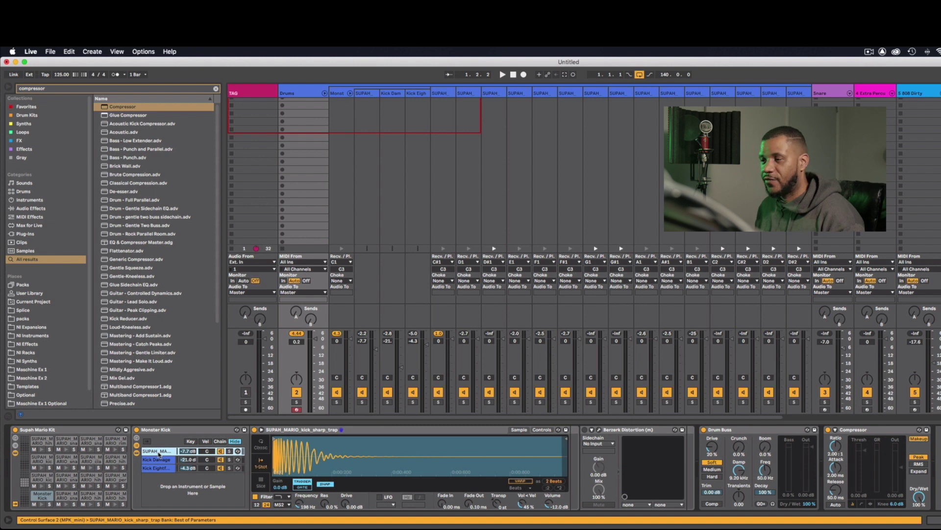
# Move the Compressor into the Kick Eightfour 1 chain, and from there to between the Monster Kick rack and Berzerk Distortion
pyautogui.click(881, 432)
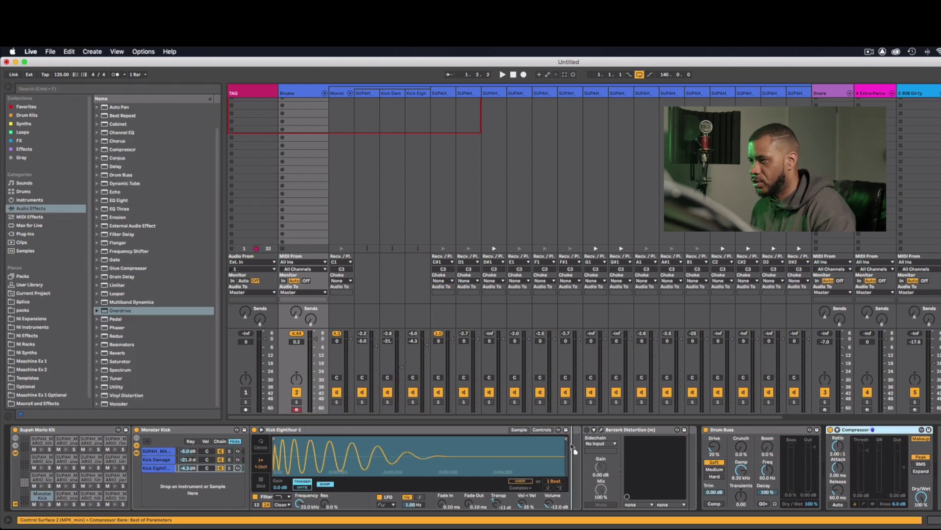
pyautogui.moveTo(855, 429); pyautogui.dragTo(577, 442)
pyautogui.click(836, 427)
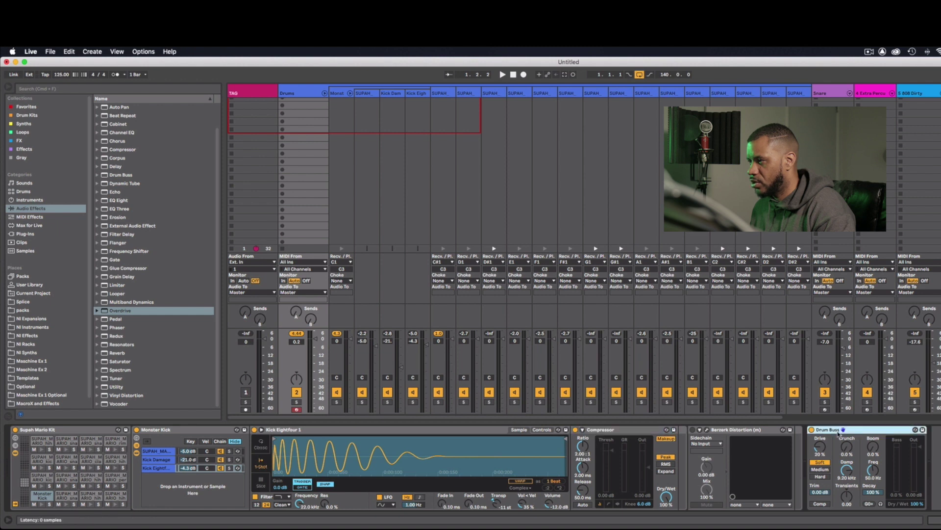
pyautogui.doubleClick(618, 431)
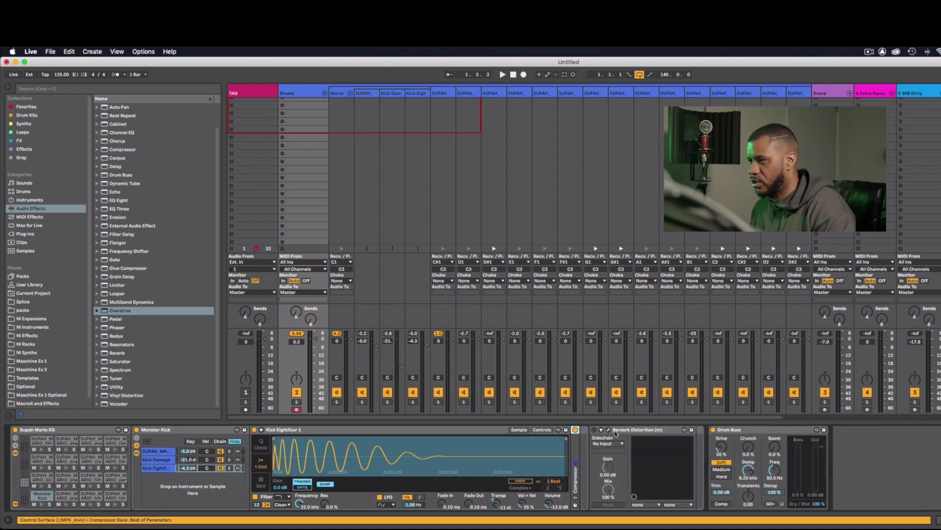
pyautogui.doubleClick(575, 450)
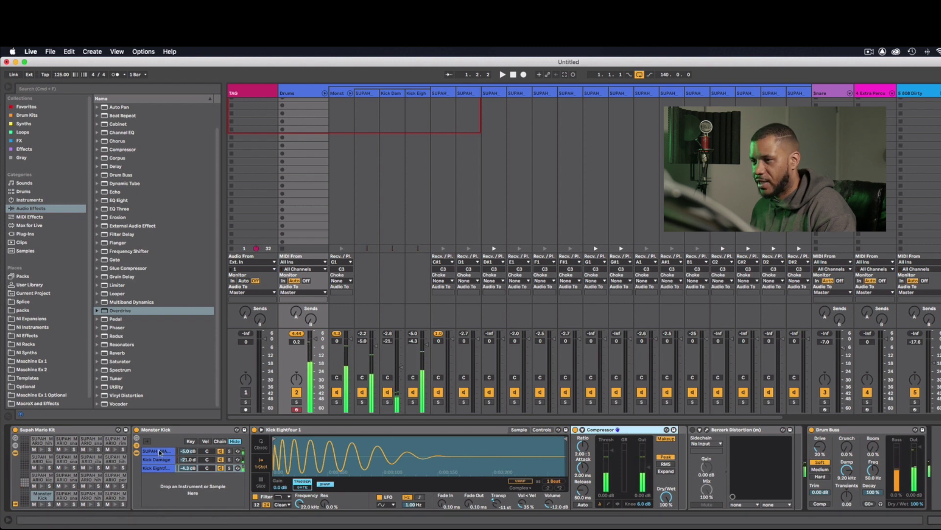
pyautogui.click(162, 468)
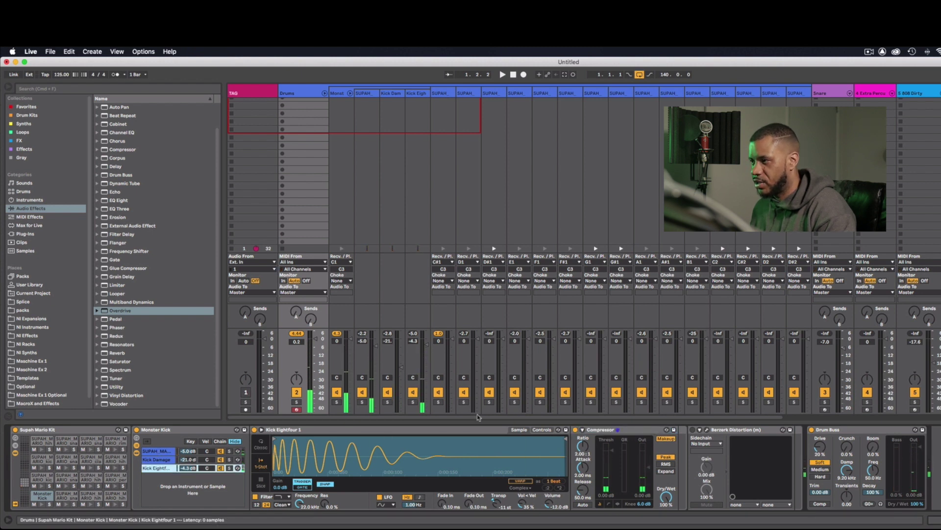
pyautogui.click(608, 432)
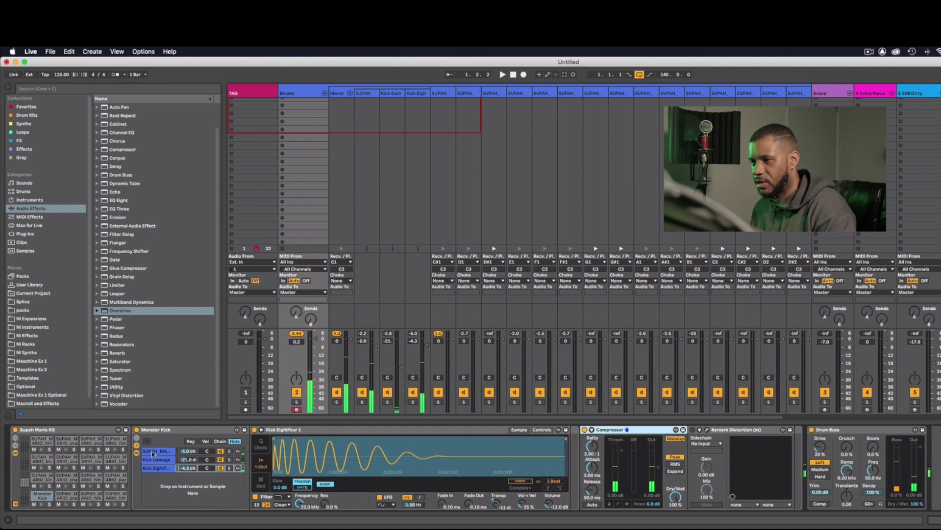
# Add a Saturator from the audio effects after the Compressor in the Kick Eightfour 1 chain
pyautogui.press('Down')
pyautogui.press('Down')
pyautogui.press('Down')
pyautogui.press('Down')
pyautogui.press('Down')
pyautogui.press('Down')
pyautogui.press('Return')
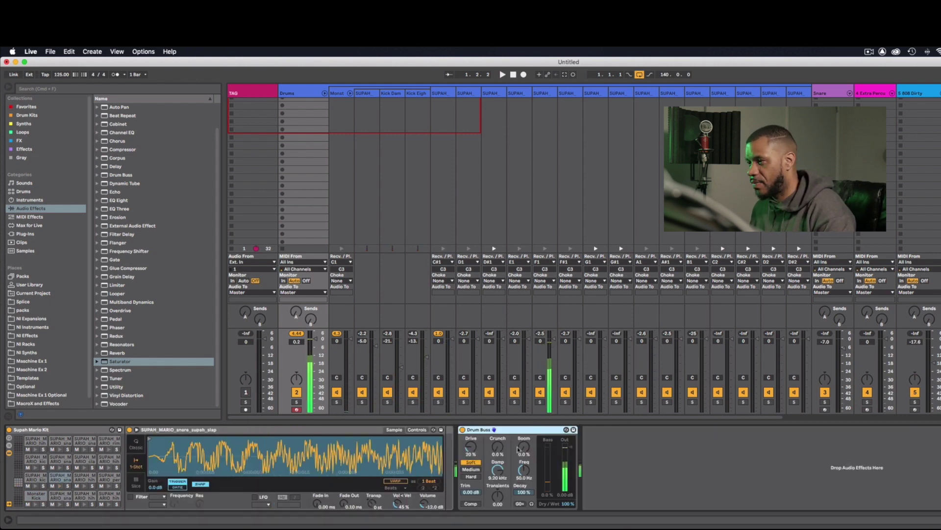
# Inspect the device chains of other pads in the kit, and return to Berzerk Distortion on the Monster Kick pad
pyautogui.click(81, 482)
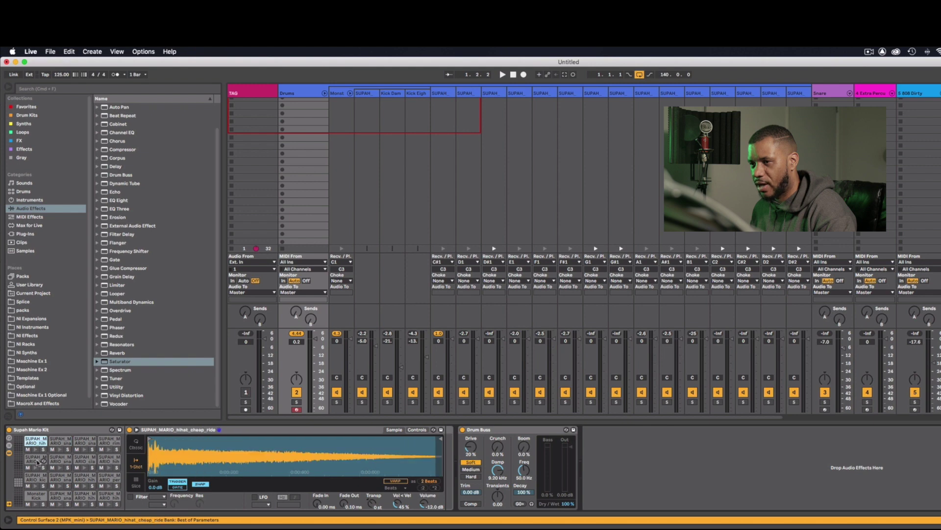
pyautogui.click(33, 496)
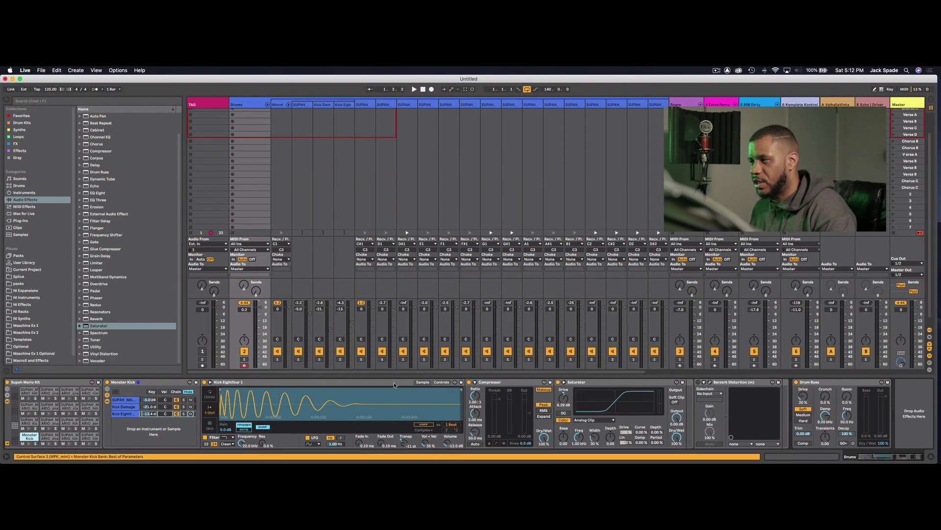
pyautogui.click(867, 429)
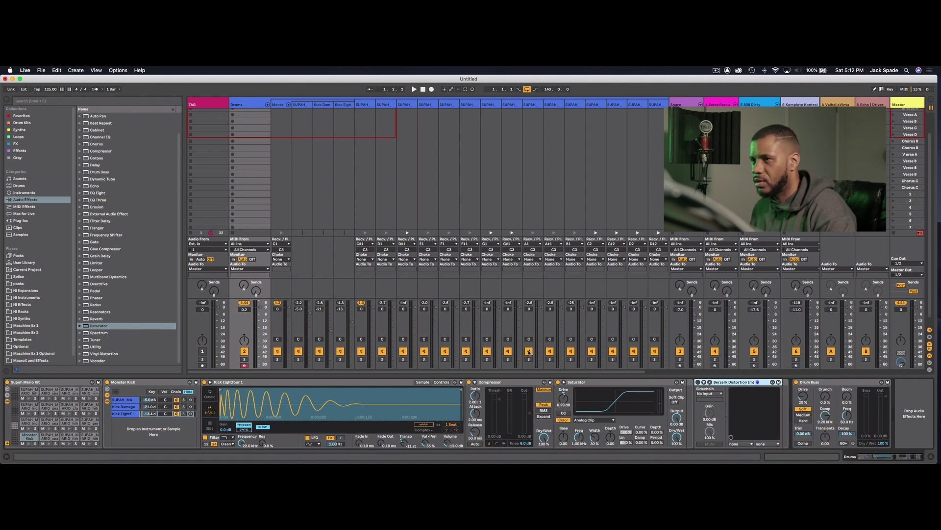
# Add a second Saturator after Berzerk Distortion on the Monster Kick pad, outside the individual kick chains
pyautogui.click(105, 264)
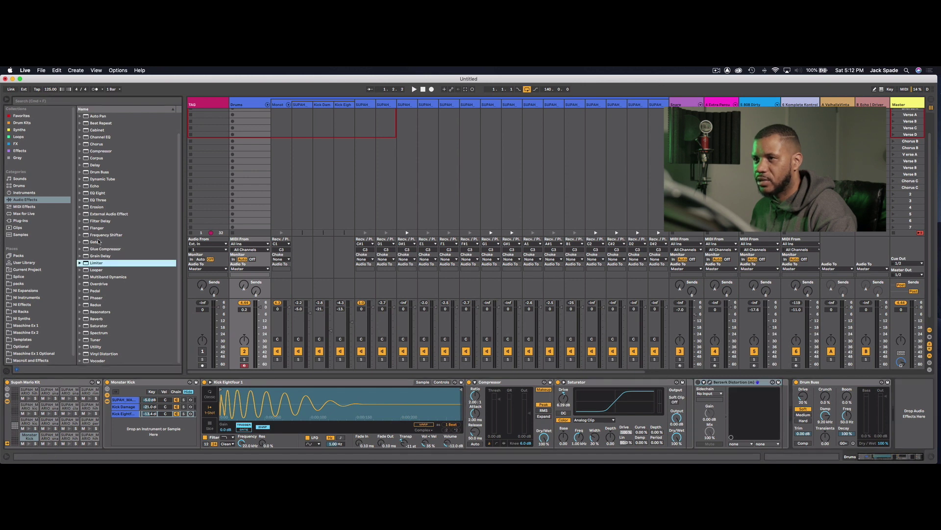
pyautogui.click(99, 242)
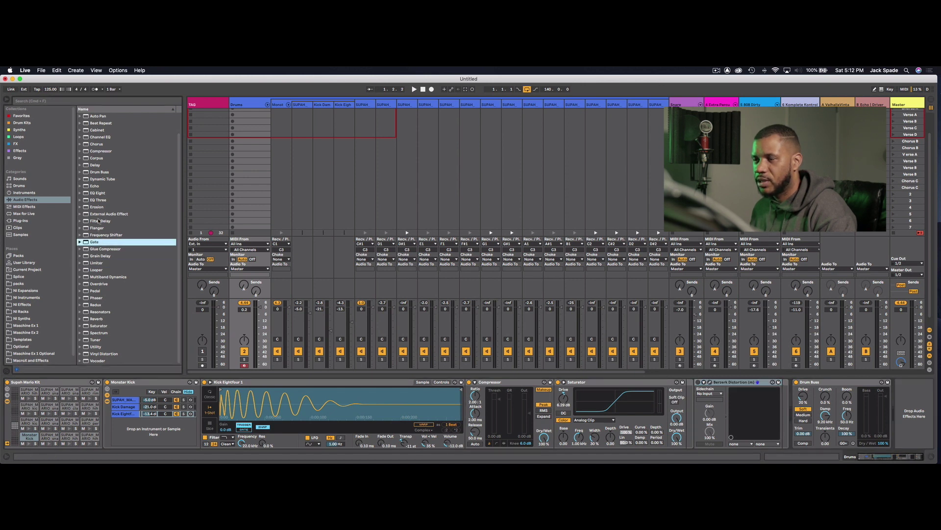
pyautogui.click(101, 328)
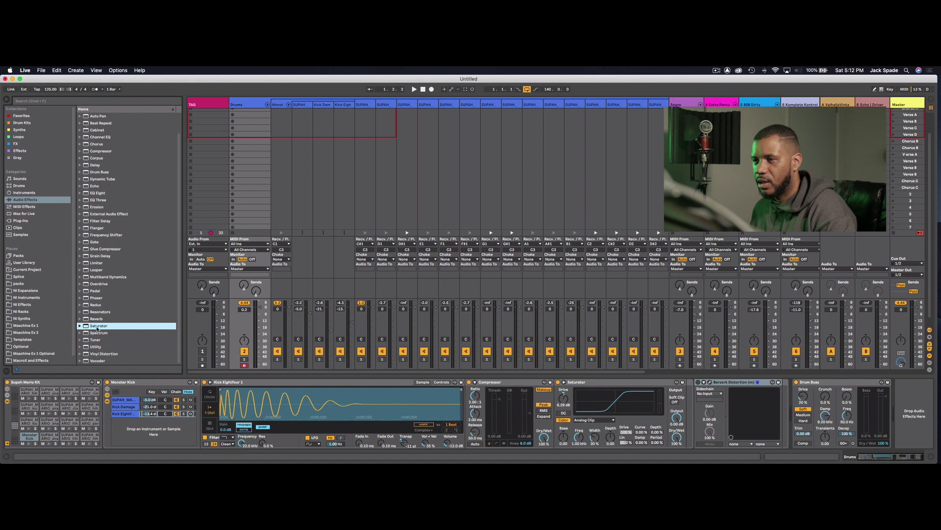
pyautogui.moveTo(97, 329); pyautogui.dragTo(714, 384)
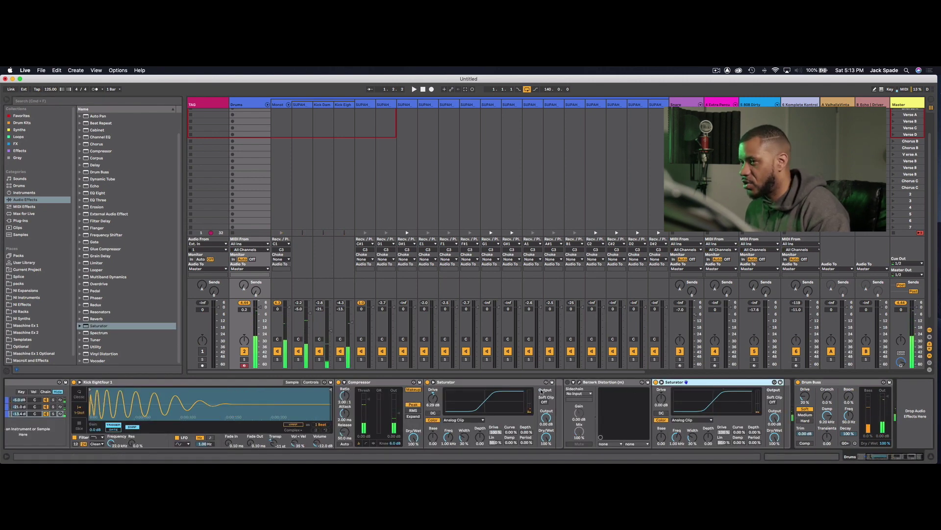
# Review the Kick Eightfour 1 devices and select the Berzerk Distortion placed on the Monster Kick pad outside the kick chains
pyautogui.hscroll(-5, 122, 402)
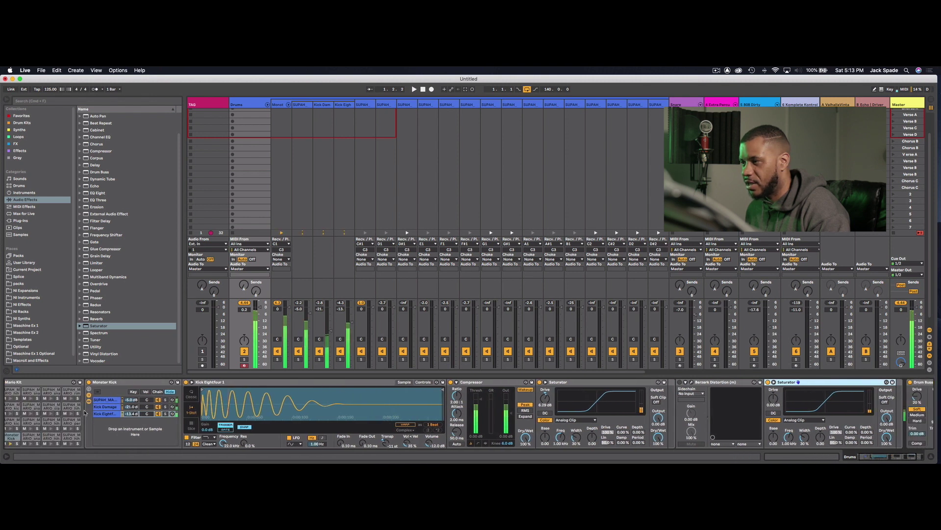
pyautogui.hscroll(5, 85, 411)
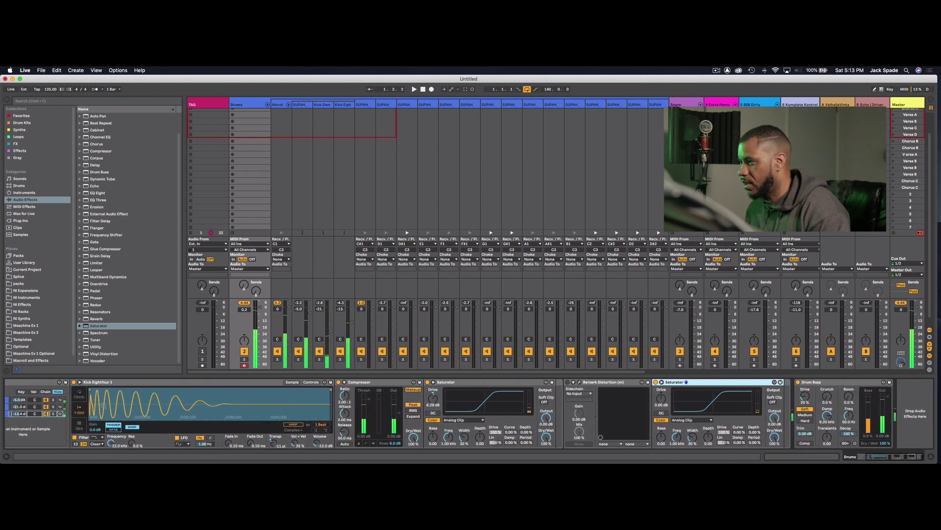
pyautogui.click(568, 382)
pyautogui.click(611, 383)
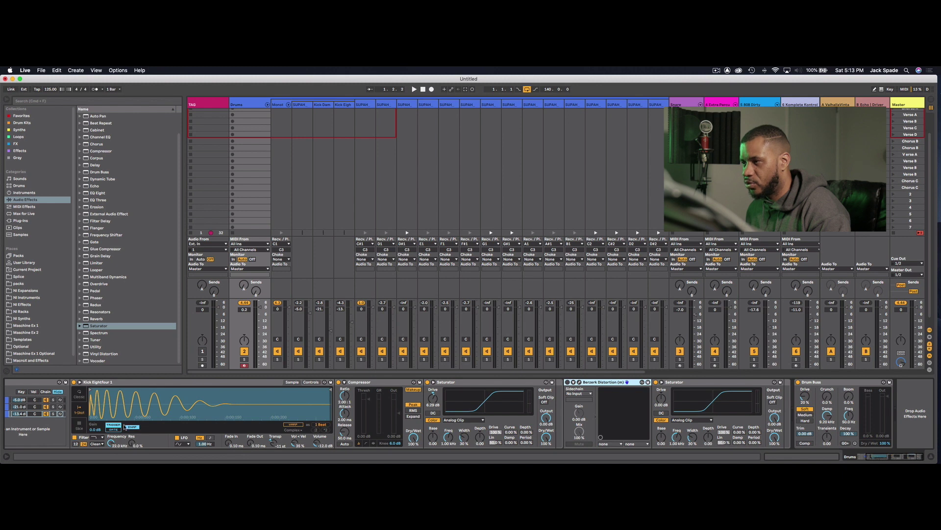
# Compare the effects on the Kick Eightfour 1, Kick Damage and SUPAH_MARIO kick chains inside the Monster Kick rack
pyautogui.hscroll(-5, 204, 410)
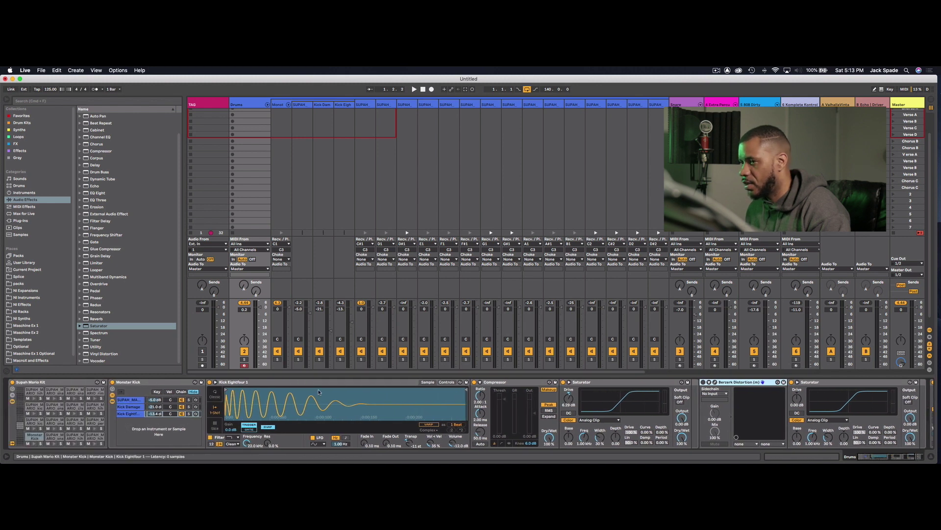
pyautogui.click(136, 414)
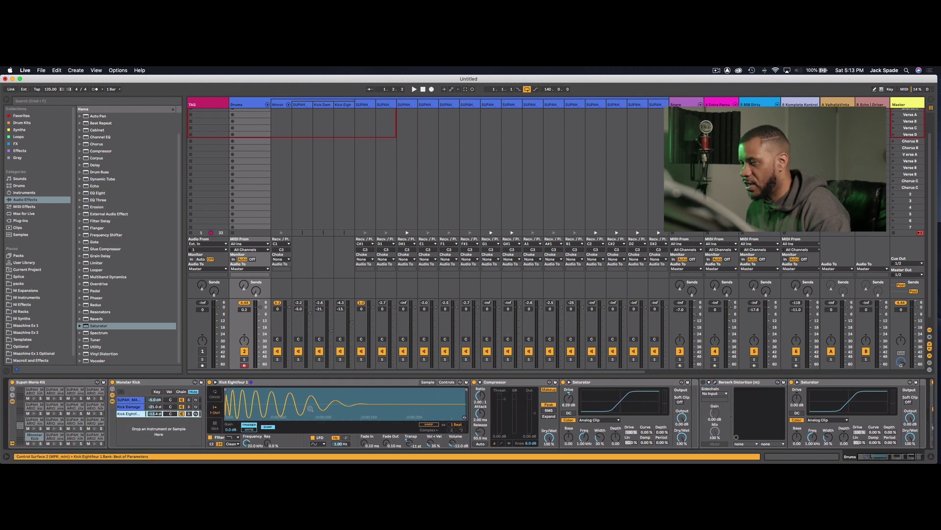
pyautogui.click(126, 409)
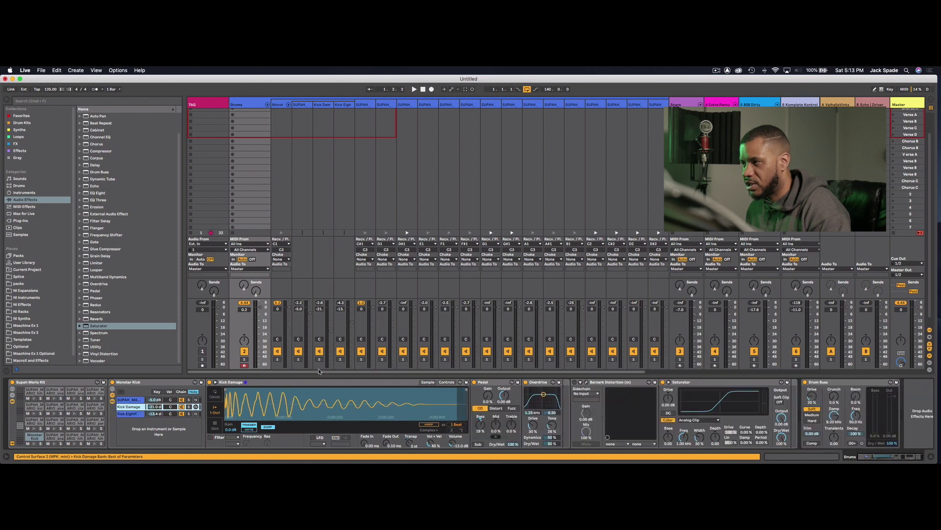
pyautogui.click(130, 401)
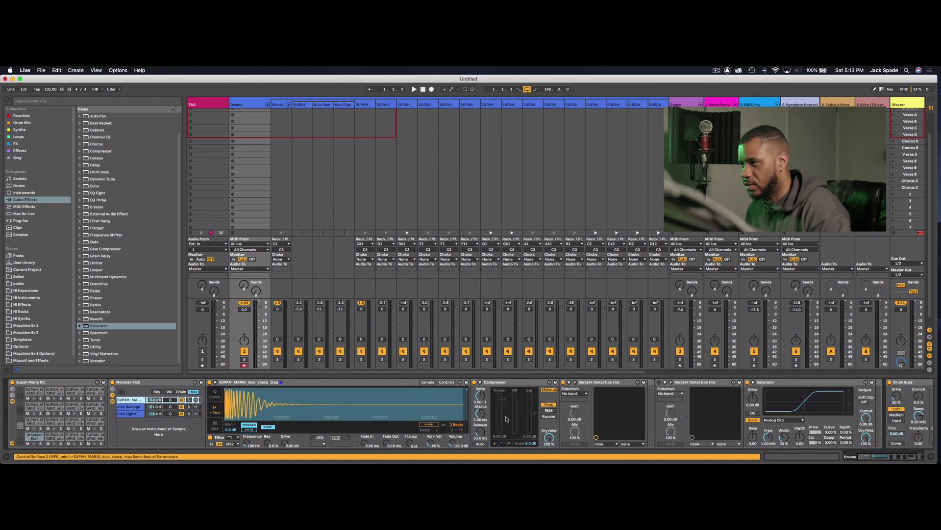
pyautogui.click(132, 409)
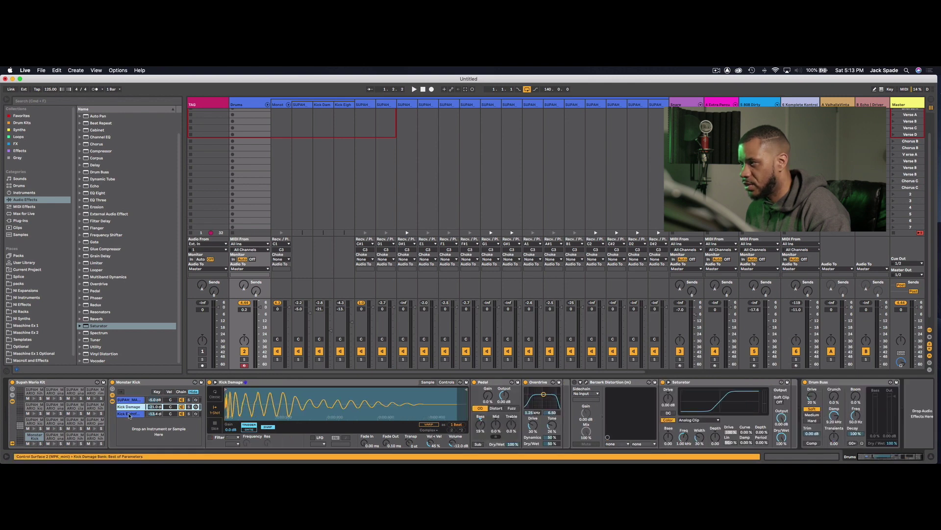
pyautogui.click(129, 415)
pyautogui.click(130, 408)
pyautogui.click(130, 402)
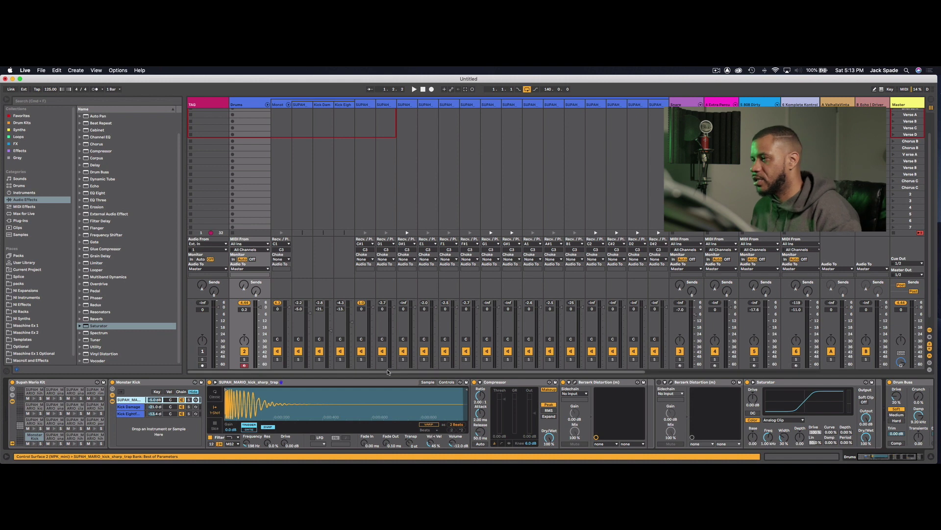
# Follow the signal path of the SUPAH_MARIO kick from its sampler through Compressor, both Berzerk Distortions and Saturator to Drum Buss
pyautogui.click(384, 387)
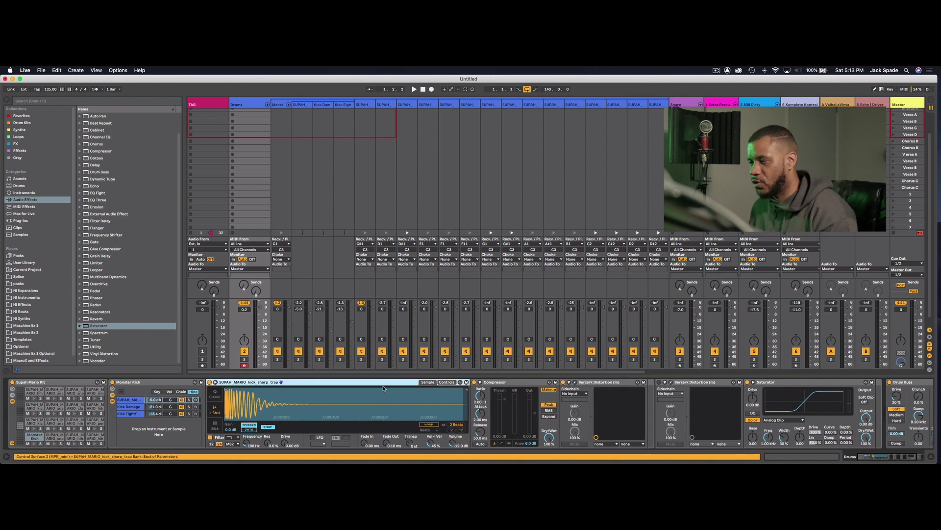
pyautogui.click(521, 383)
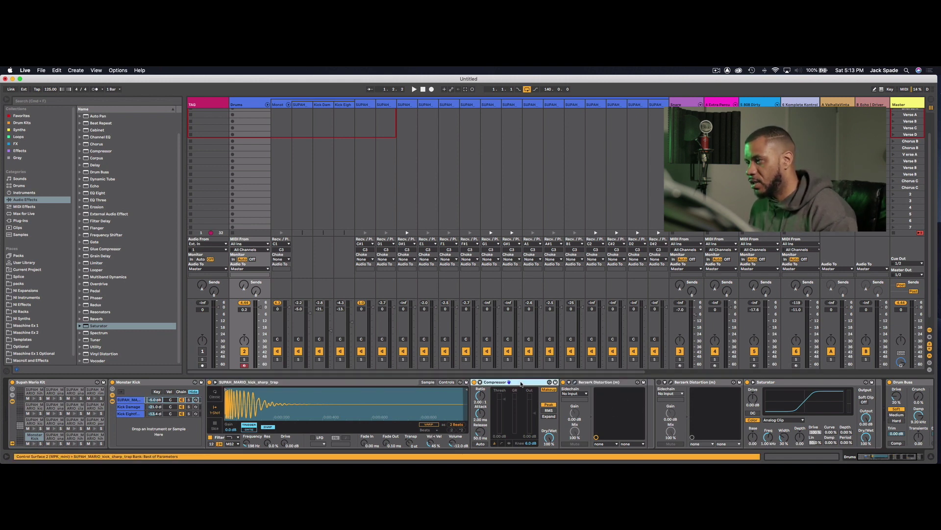
pyautogui.click(400, 382)
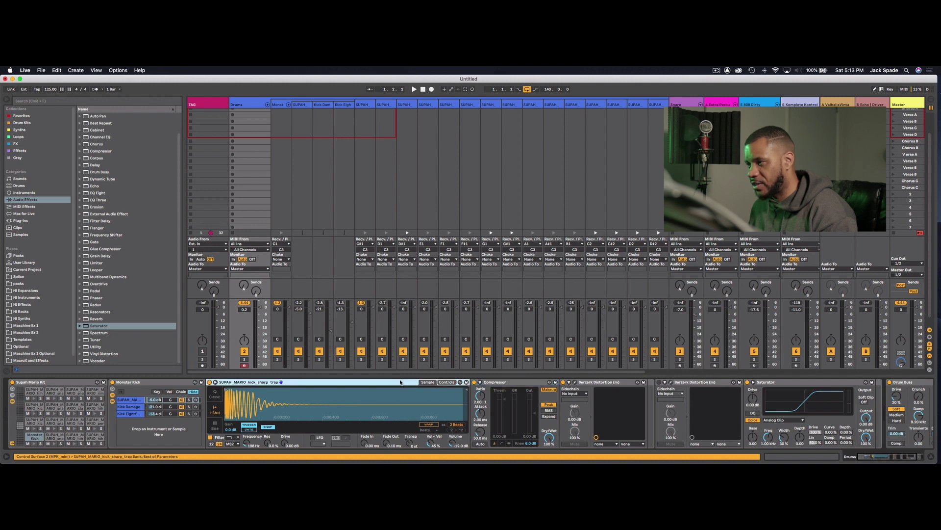
pyautogui.click(475, 395)
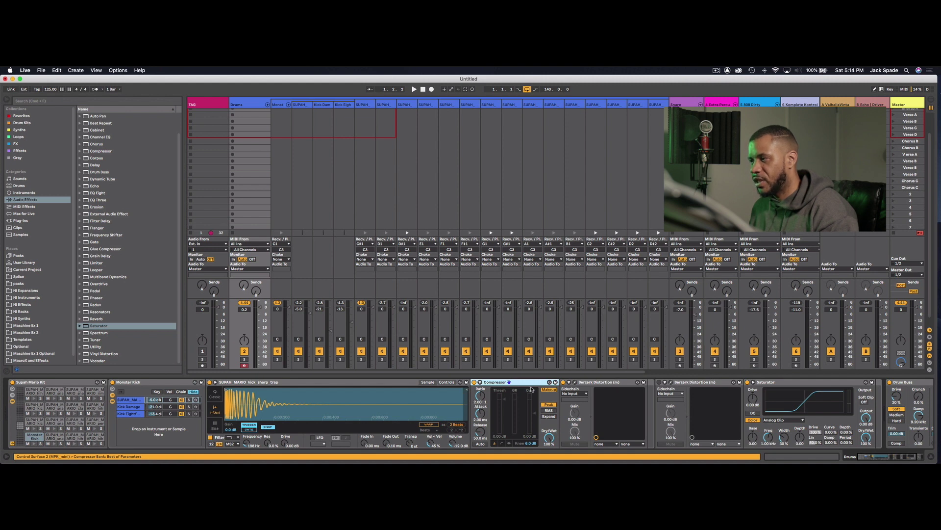
pyautogui.click(594, 385)
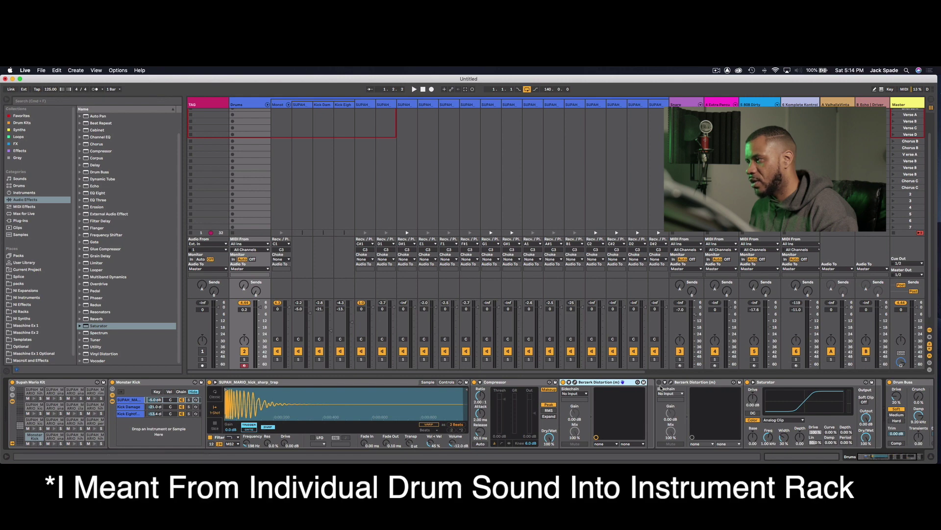
pyautogui.click(714, 382)
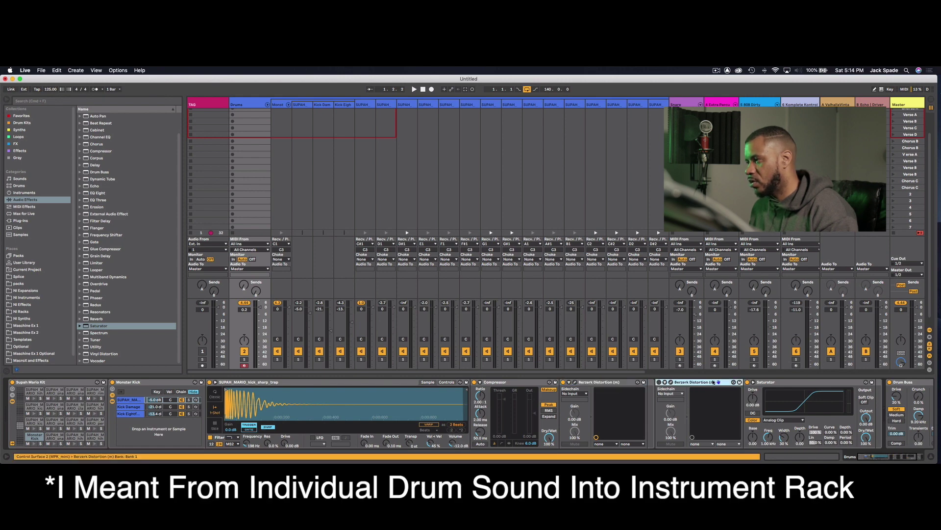
pyautogui.click(761, 382)
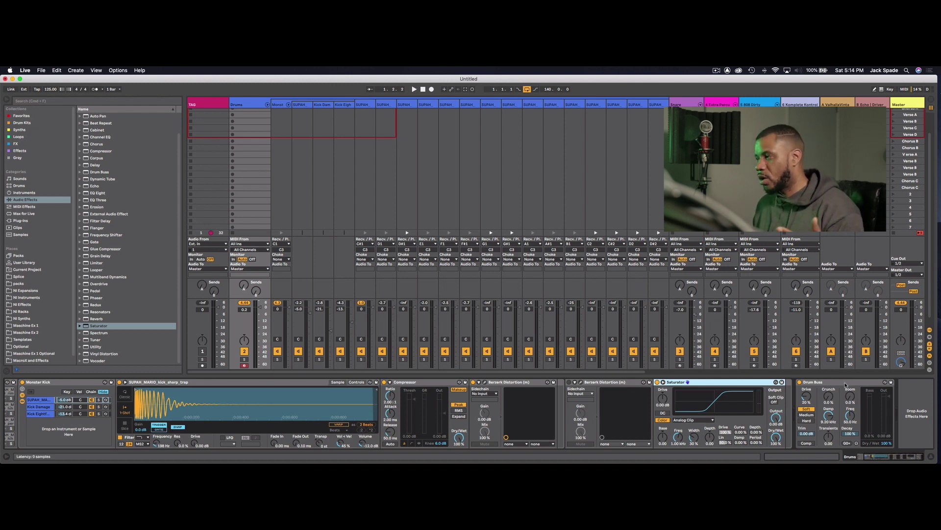
pyautogui.click(845, 384)
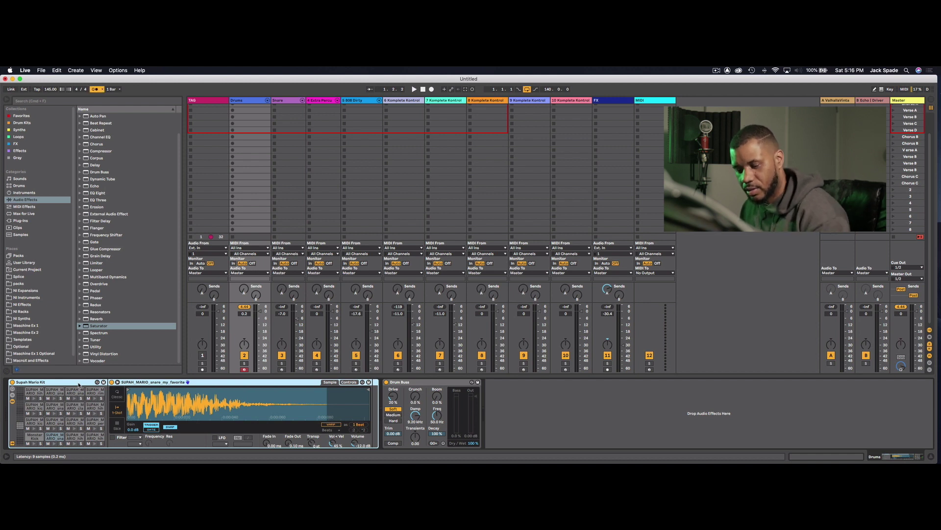
# Open the Drums clip's note editor and undo the existing hi-hat notes
pyautogui.press('space')
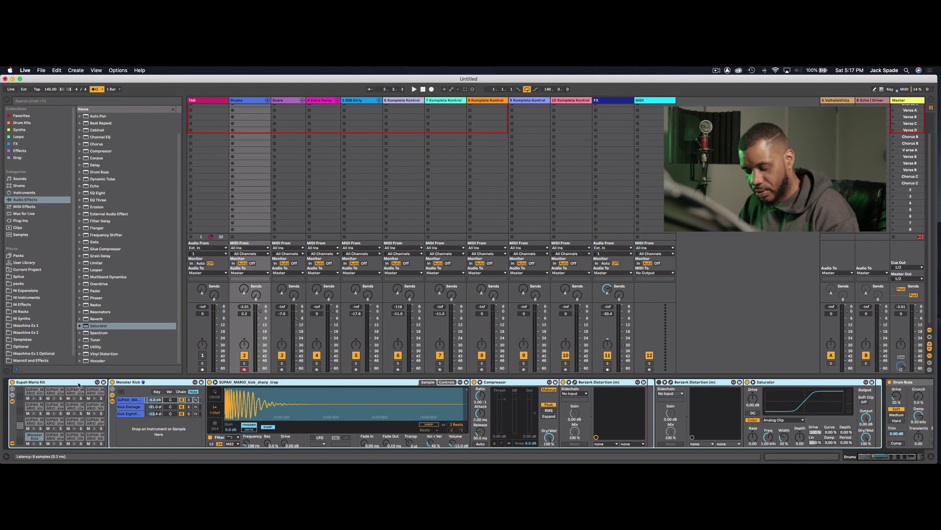
pyautogui.hotkey('shift', 'Tab')
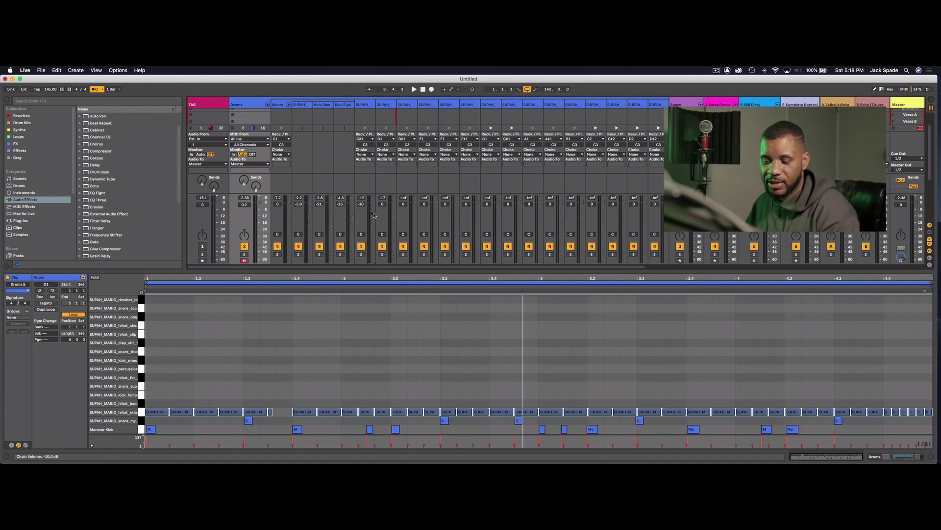
pyautogui.press('super+a')
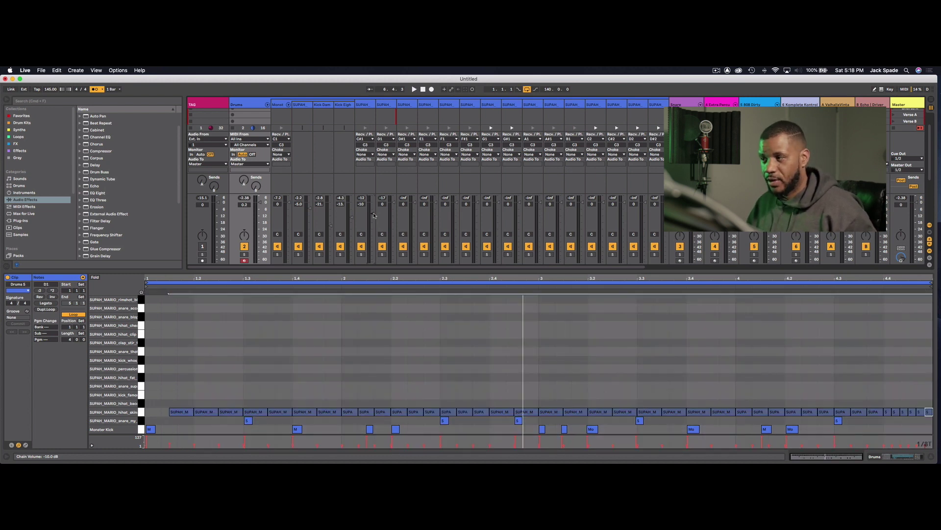
pyautogui.press('super+l')
pyautogui.press('super+z')
pyautogui.press('super+z')
pyautogui.press('super+z')
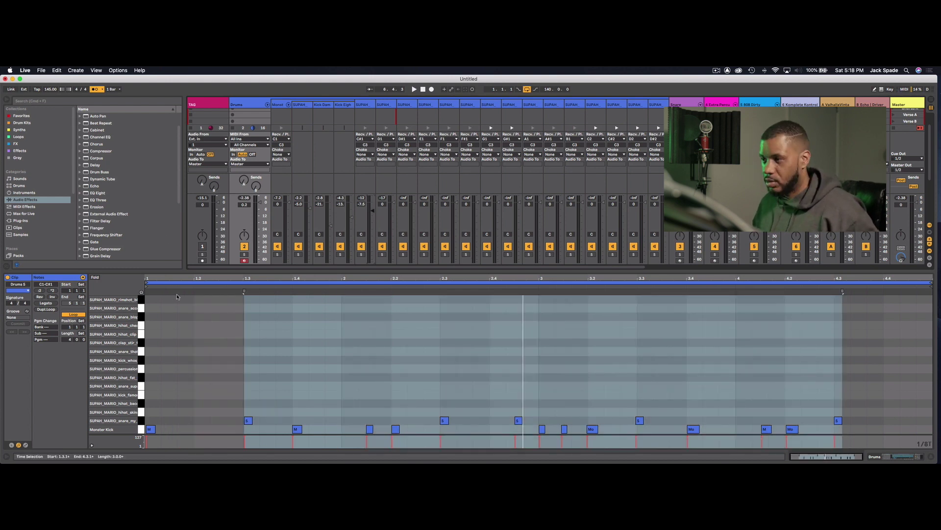
# Draw a continuous run of hi-hat notes across the Drums clip in draw mode
pyautogui.press('b')
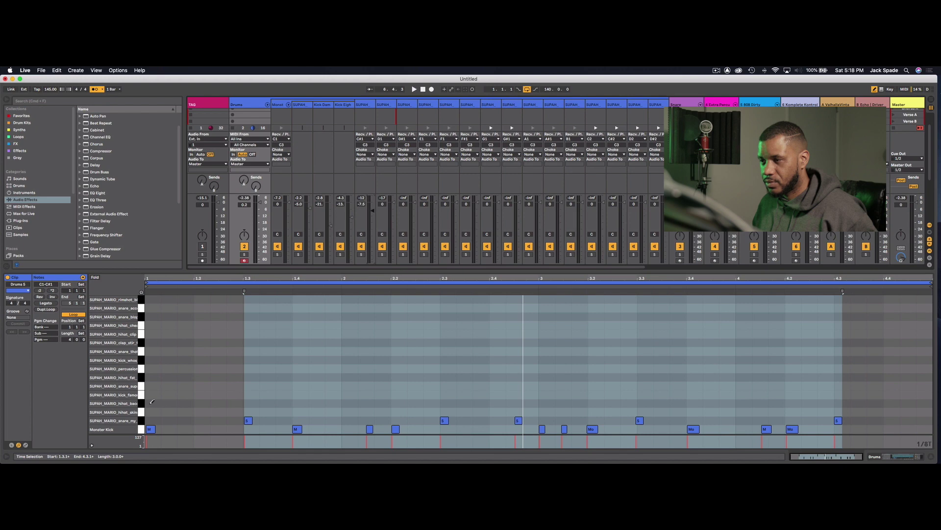
pyautogui.moveTo(152, 401)
pyautogui.mouseDown()
pyautogui.moveTo(422, 403)
pyautogui.moveTo(775, 370)
pyautogui.moveTo(922, 371)
pyautogui.mouseUp()
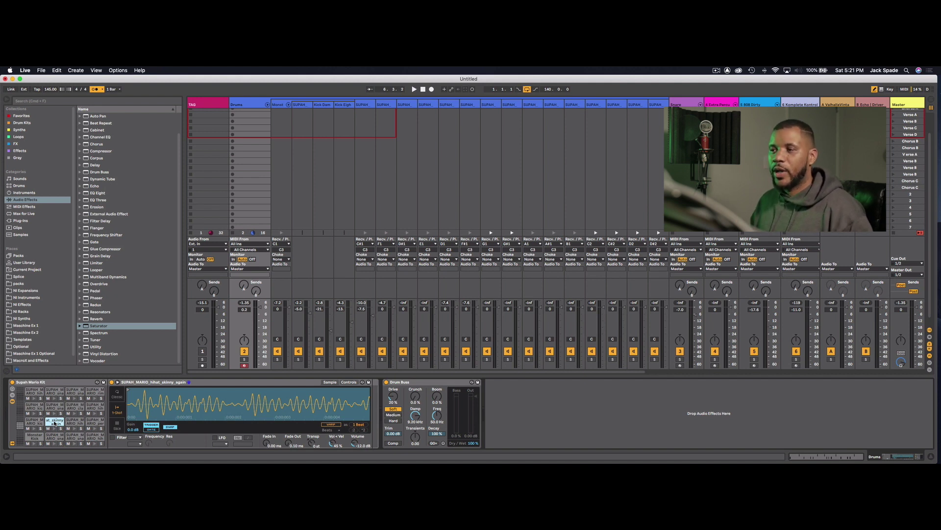
# Add an Arpeggiator from the MIDI effects to the SUPAH_MARIO_hihat_skinny_again pad, before its sampler
pyautogui.click(25, 207)
pyautogui.click(97, 116)
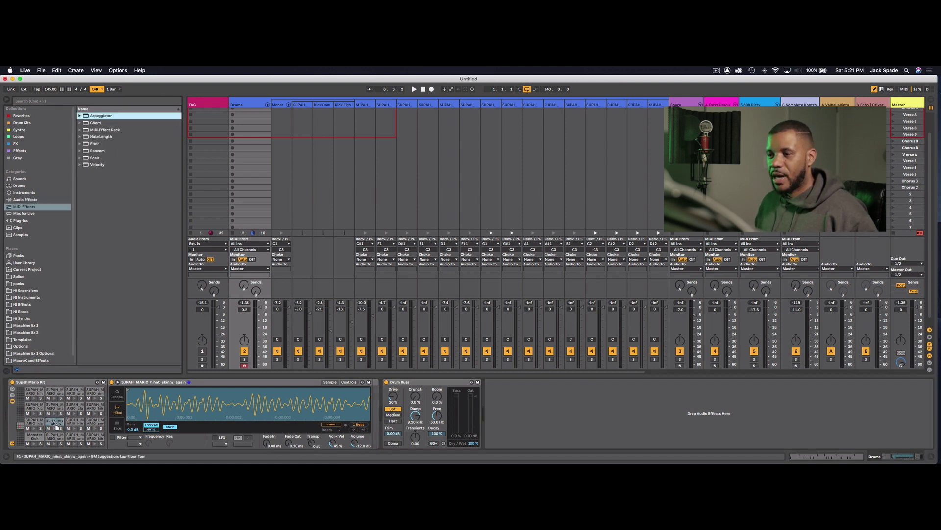
pyautogui.press('Return')
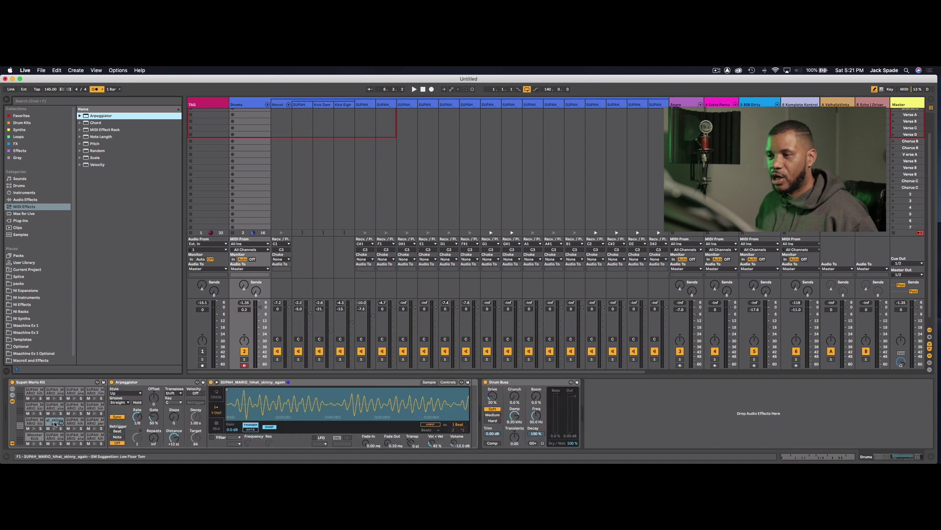
pyautogui.click(55, 421)
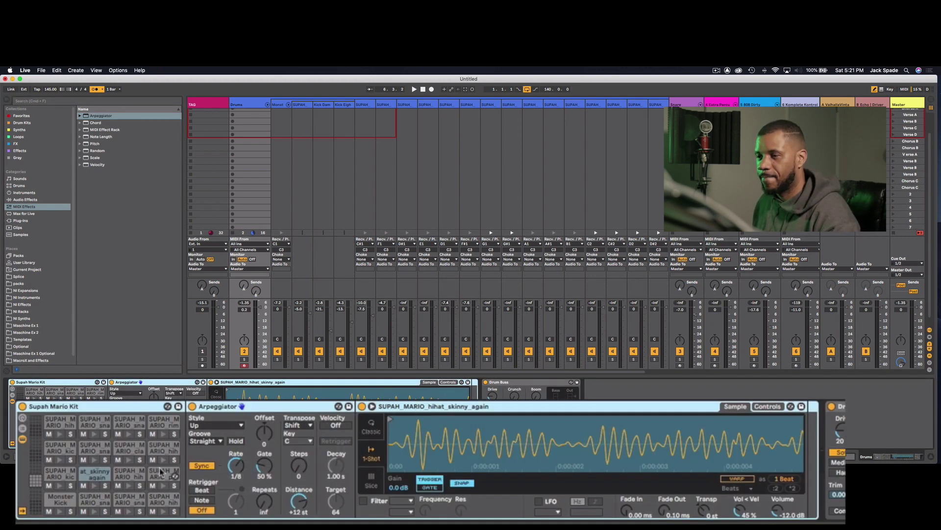
# Rename the SUPAH_MARIO_hihat_skinny_again pad as Hat 8
pyautogui.click(94, 483)
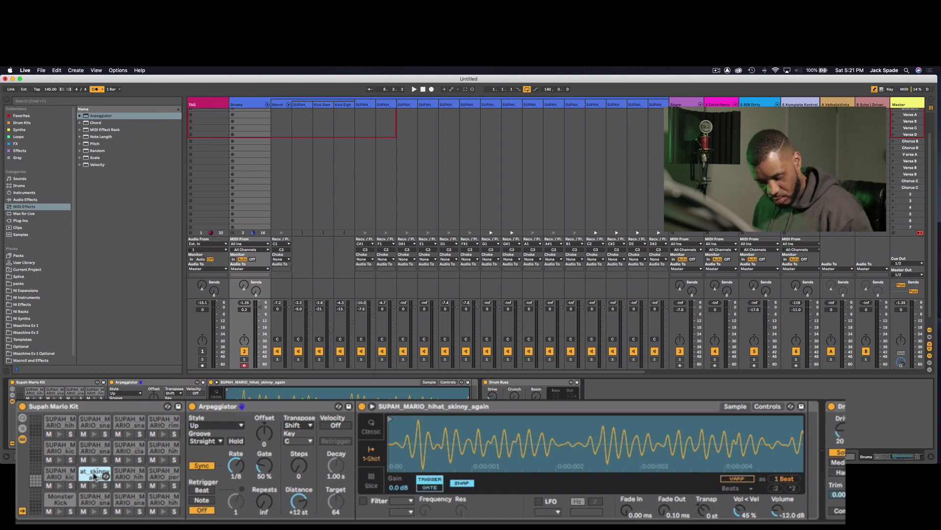
pyautogui.click(95, 476)
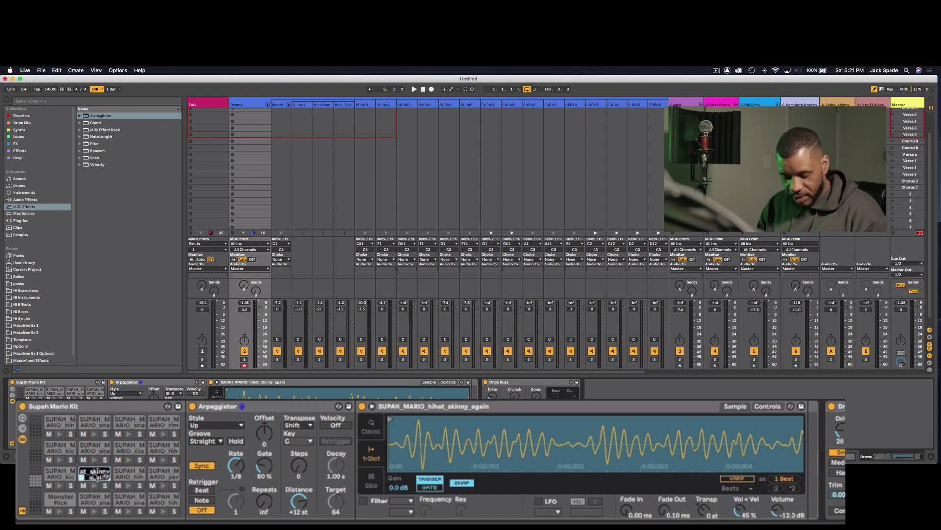
pyautogui.click(95, 475)
pyautogui.write('Hat')
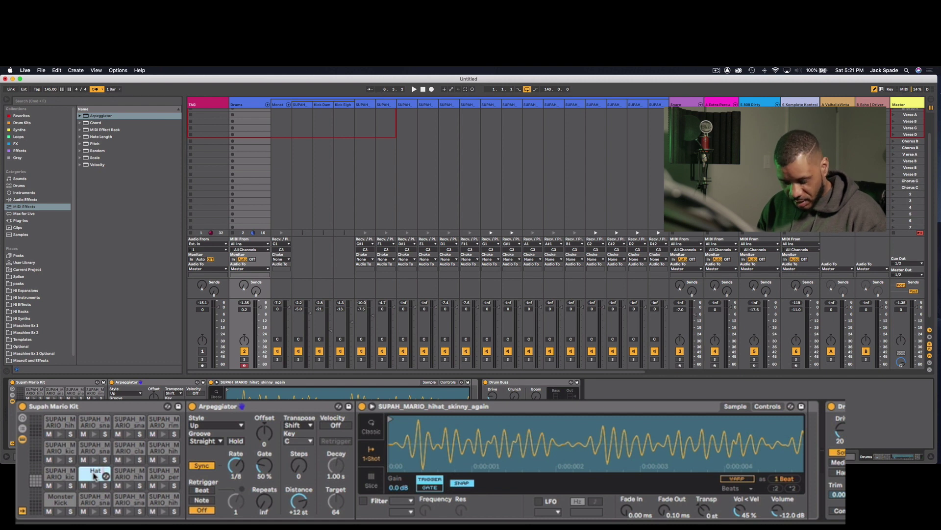
pyautogui.write(' 8')
pyautogui.press('Return')
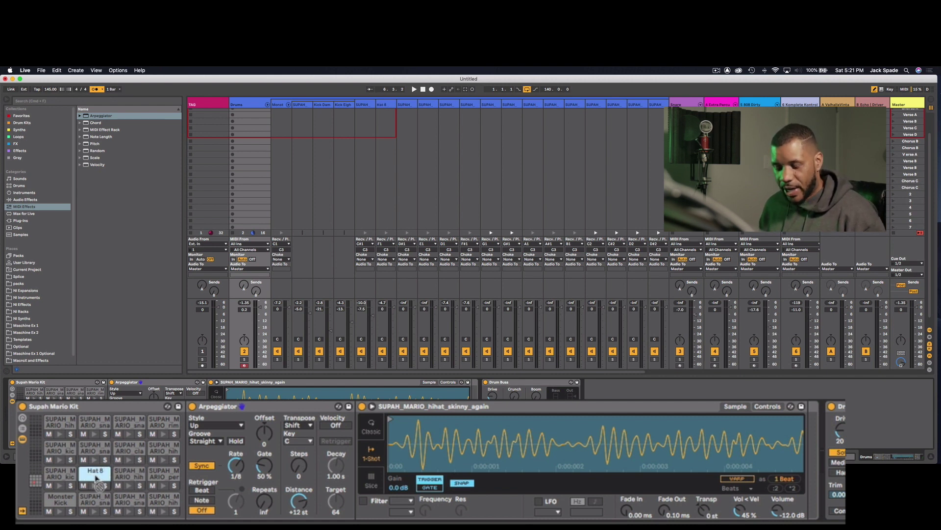
# Copy Hat 8 to the adjacent pad with a 1/16 Arpeggiator rate and rename the copy Hat 16
pyautogui.moveTo(96, 478); pyautogui.dragTo(128, 474)
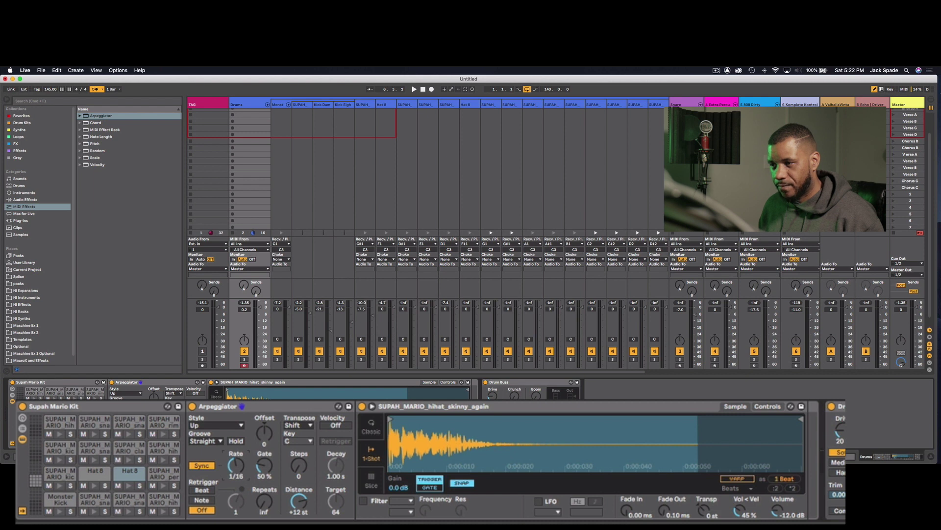
pyautogui.click(122, 478)
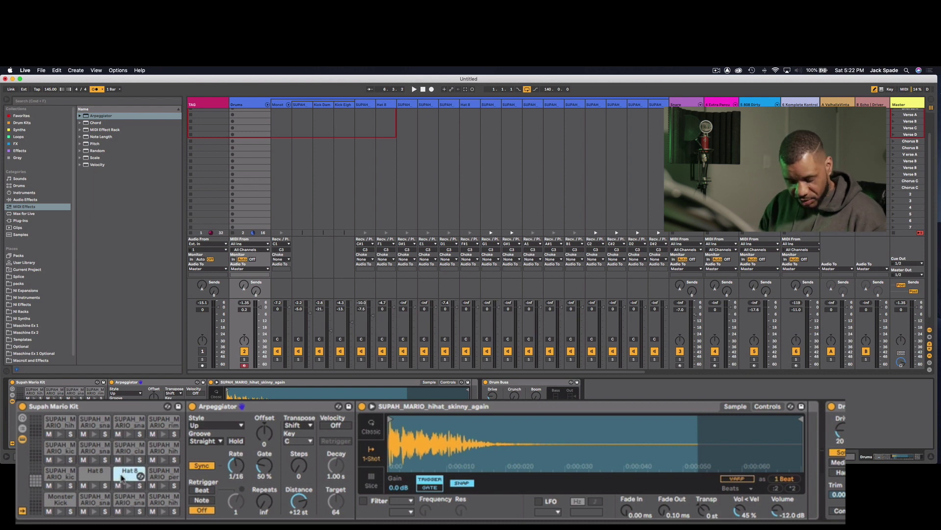
pyautogui.press('super+r')
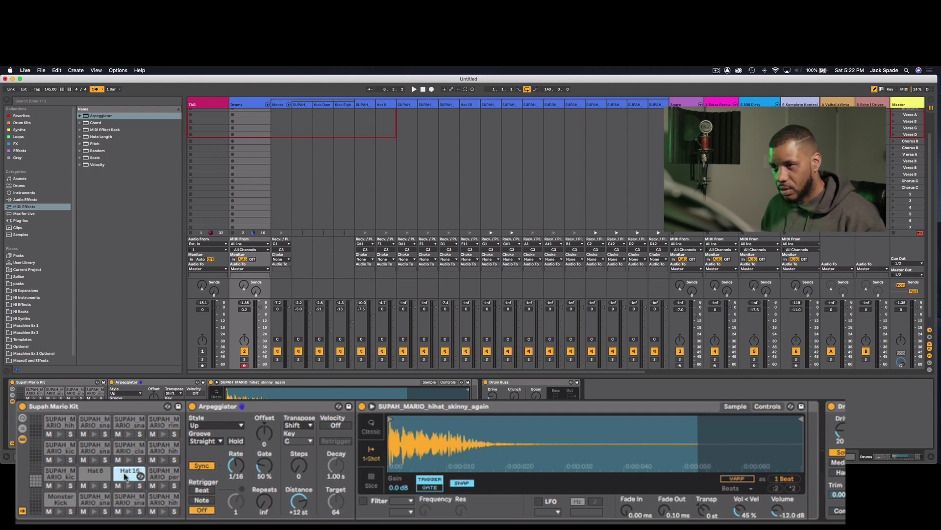
# Copy Hat 16 to the adjacent pad, raise the copy's Arpeggiator rate and rename it Hat 48
pyautogui.moveTo(125, 475); pyautogui.dragTo(165, 475)
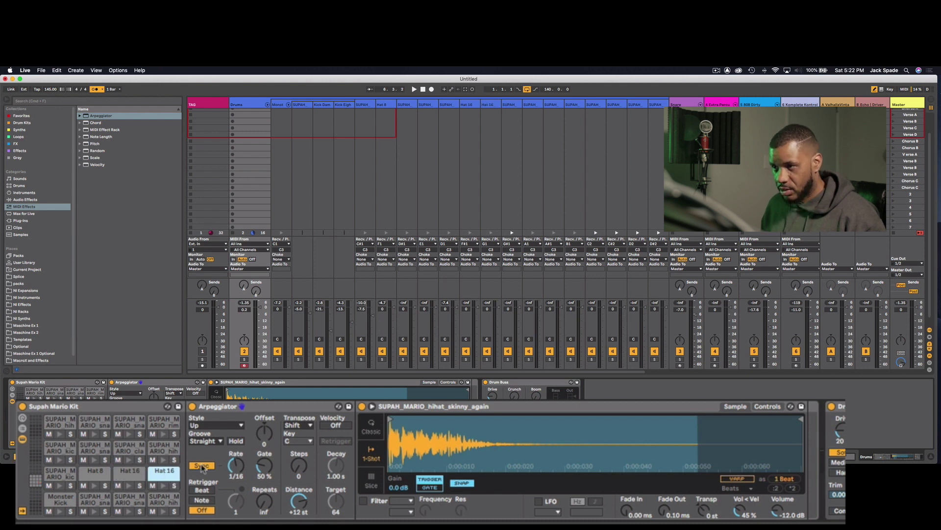
pyautogui.moveTo(239, 467); pyautogui.dragTo(239, 461)
pyautogui.write('Hat 48')
pyautogui.press('Return')
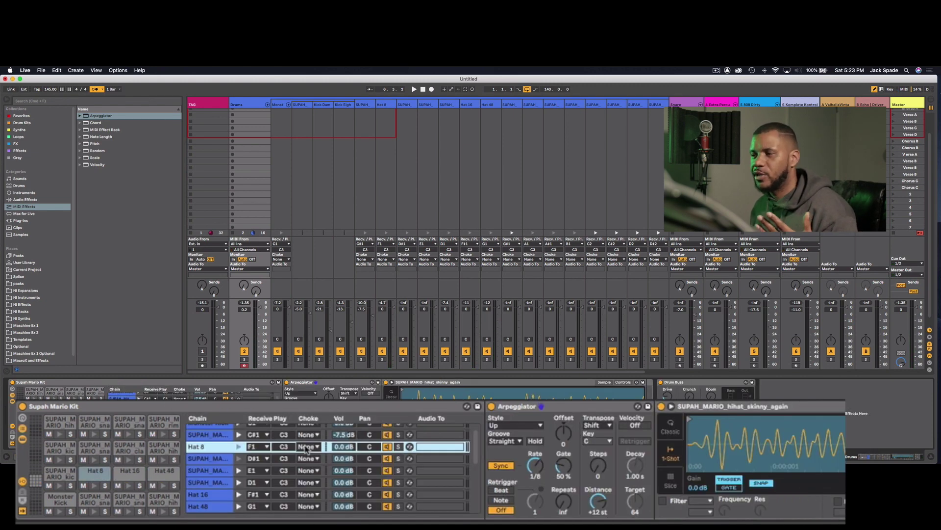
# Assign the Hat 8, Hat 16 and Hat 48 chains to choke group 16
pyautogui.click(306, 448)
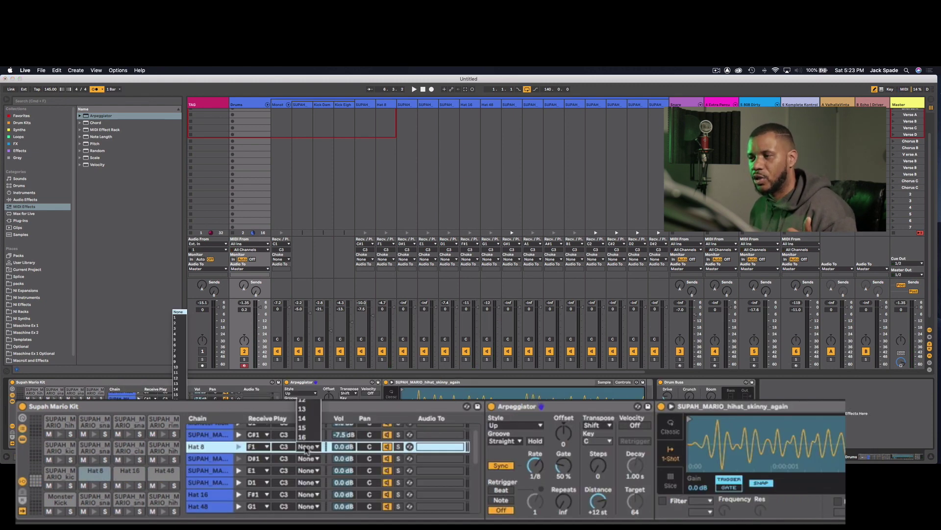
pyautogui.click(305, 440)
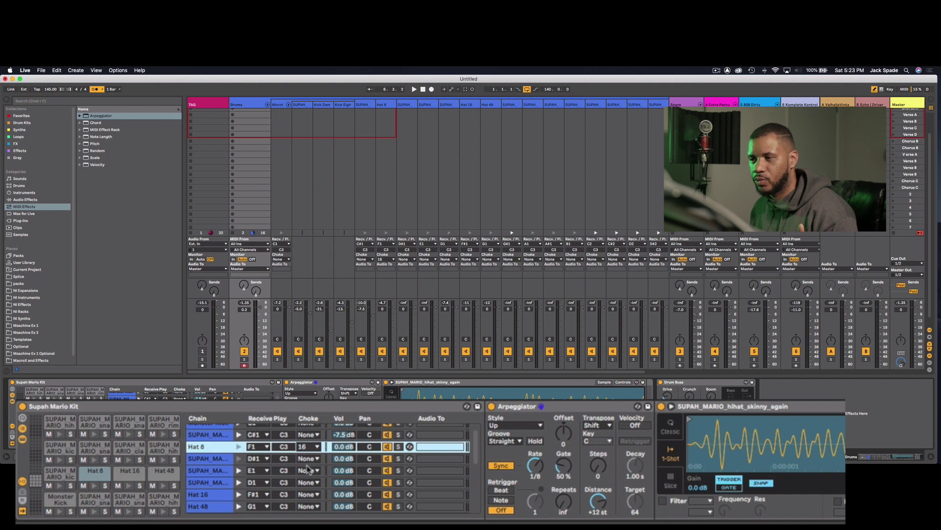
pyautogui.click(308, 494)
pyautogui.click(309, 492)
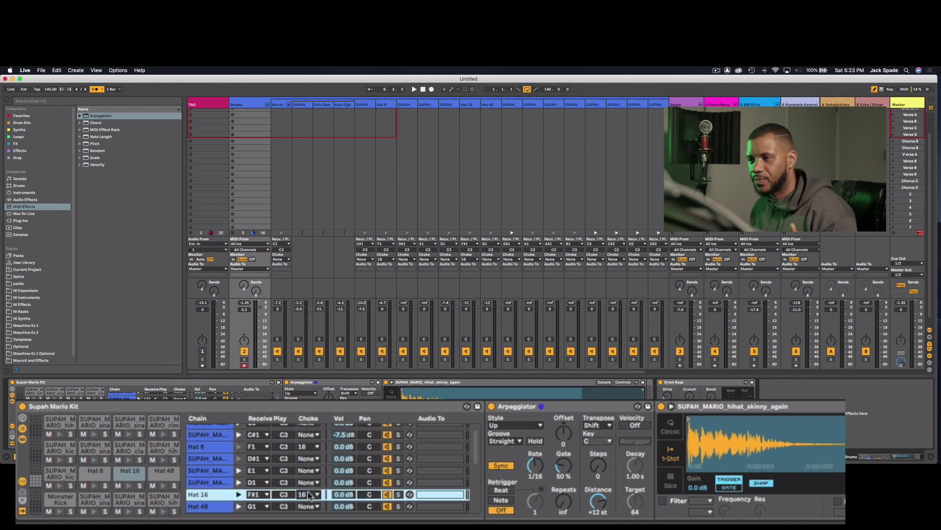
pyautogui.click(309, 507)
pyautogui.click(309, 503)
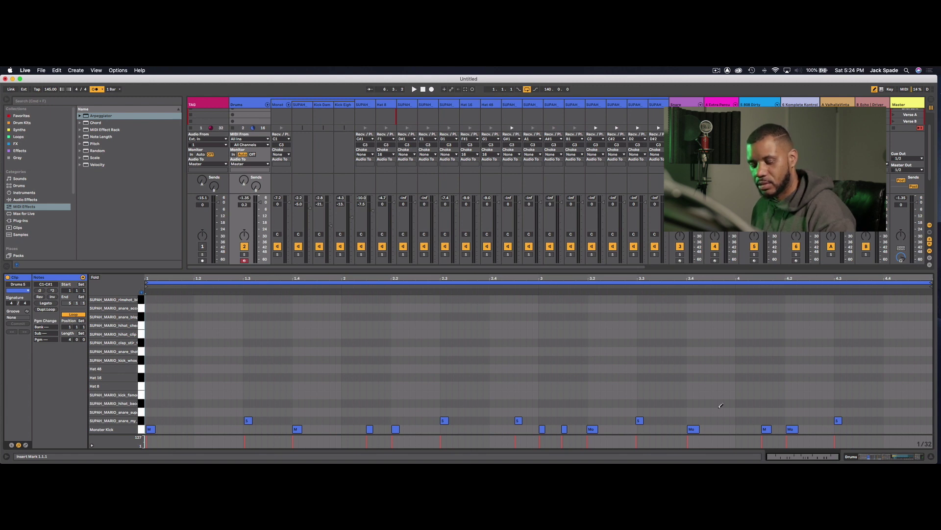
# Record a hi-hat pattern into the looping drum clip, lowering the Hat 16 note's velocity and raising that of the Hat 48 note at 4.3.3
pyautogui.press('space')
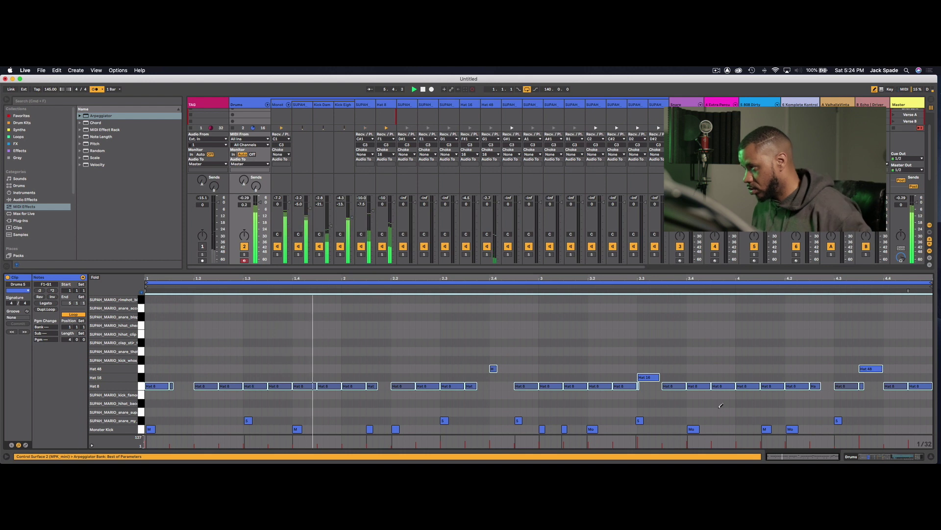
pyautogui.press('super+a')
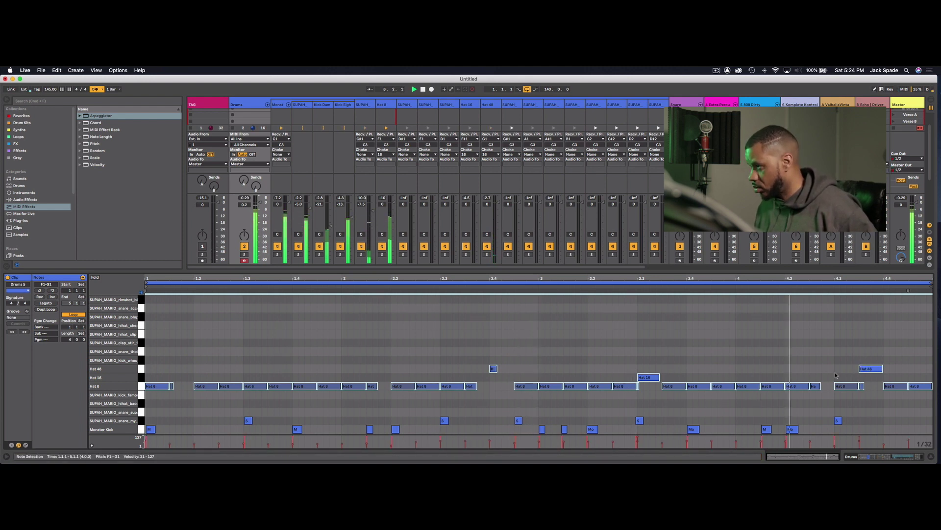
pyautogui.click(646, 381)
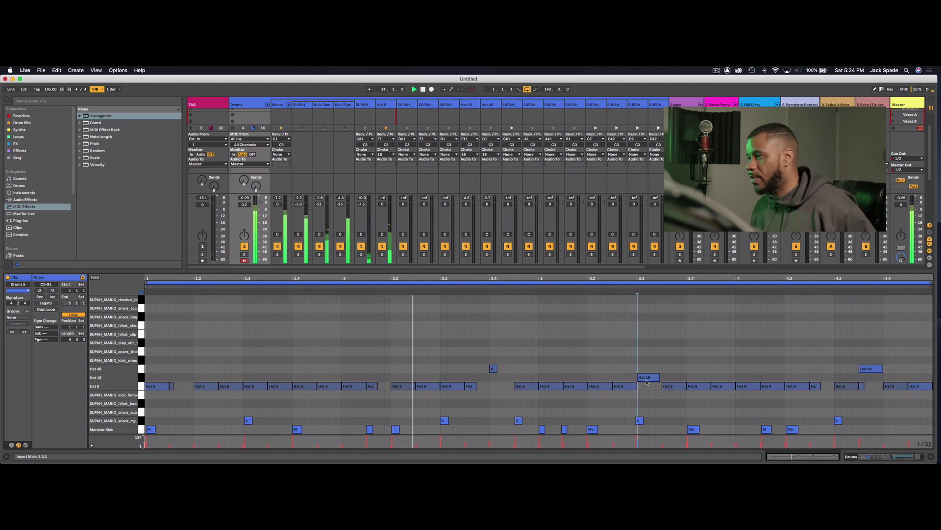
pyautogui.click(648, 378)
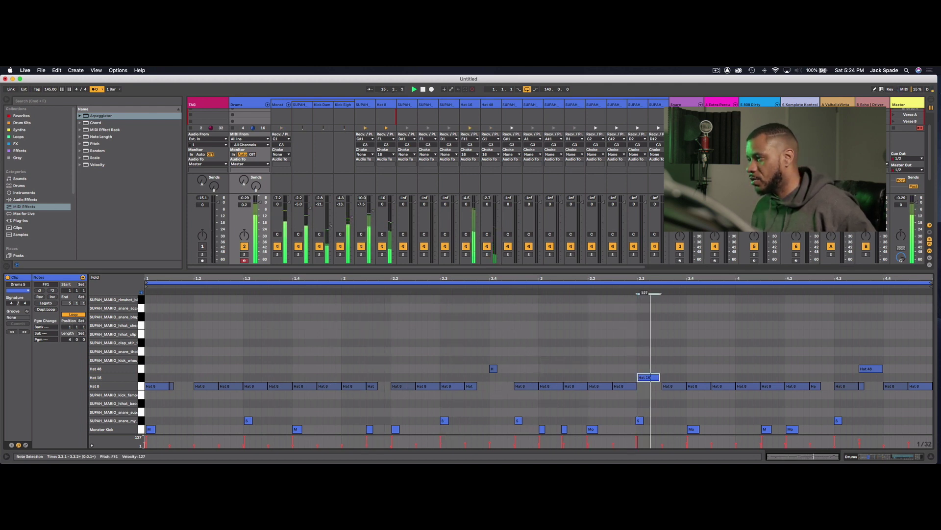
pyautogui.moveTo(648, 377); pyautogui.dragTo(648, 412)
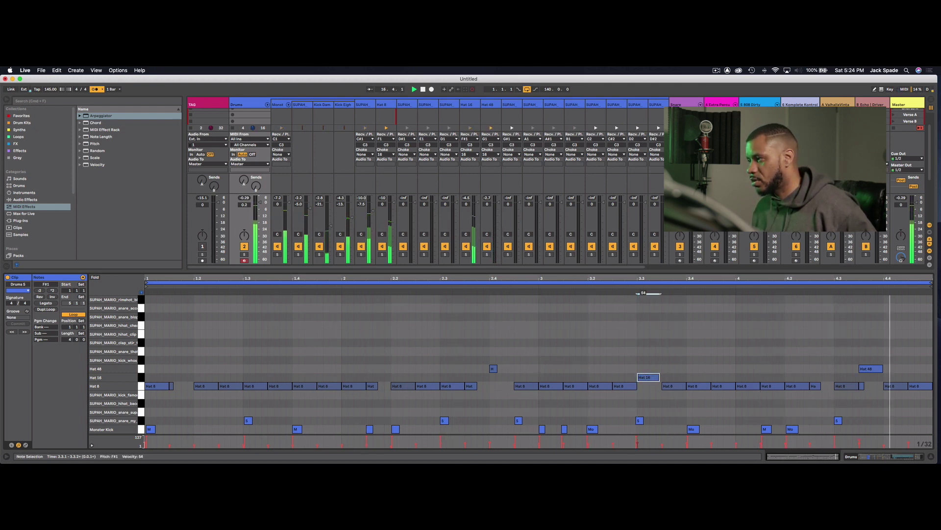
pyautogui.click(870, 368)
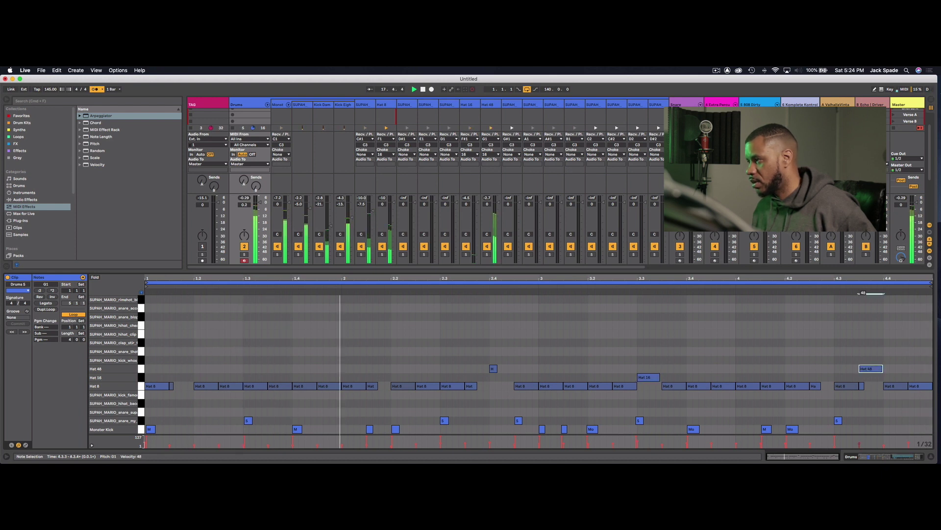
pyautogui.moveTo(859, 447); pyautogui.dragTo(859, 445)
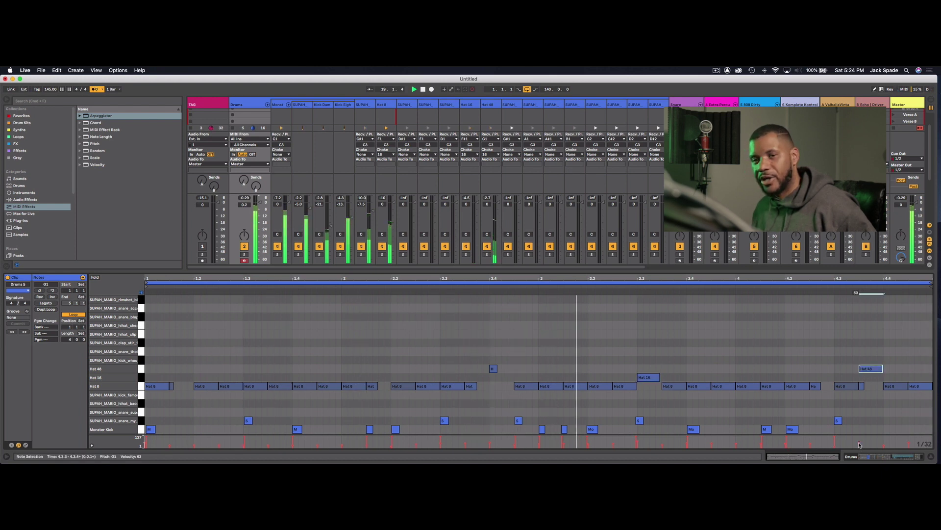
# Delete the short Hat 8 note beneath the last Hat 48 note, and turn off the metronome
pyautogui.click(861, 386)
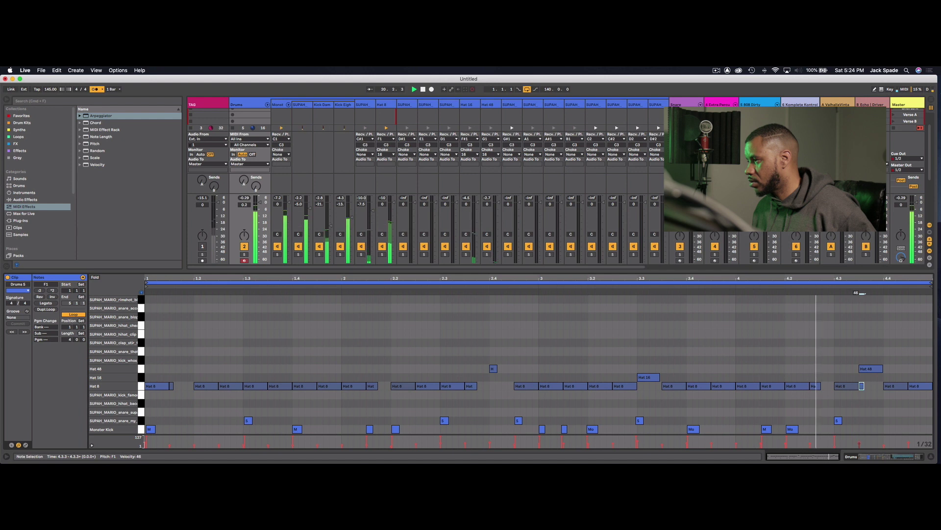
pyautogui.press('Delete')
pyautogui.click(95, 89)
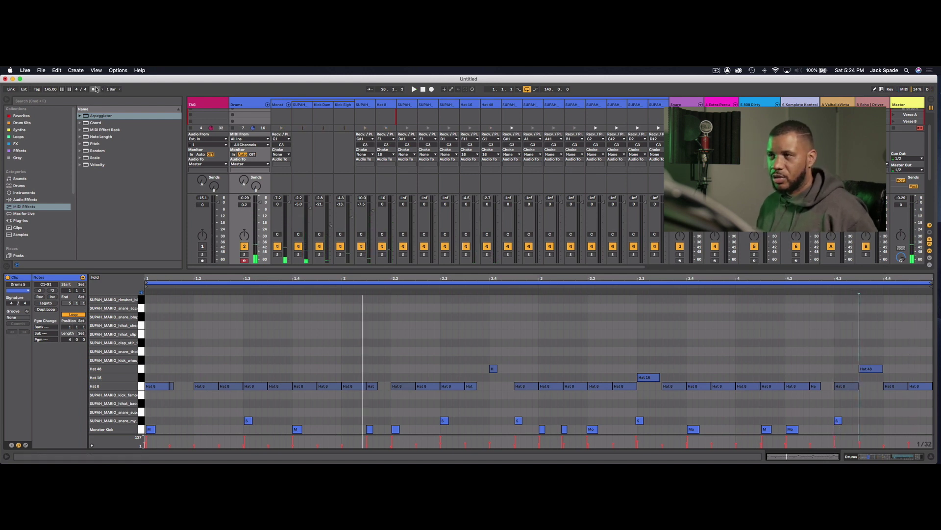
pyautogui.press('space')
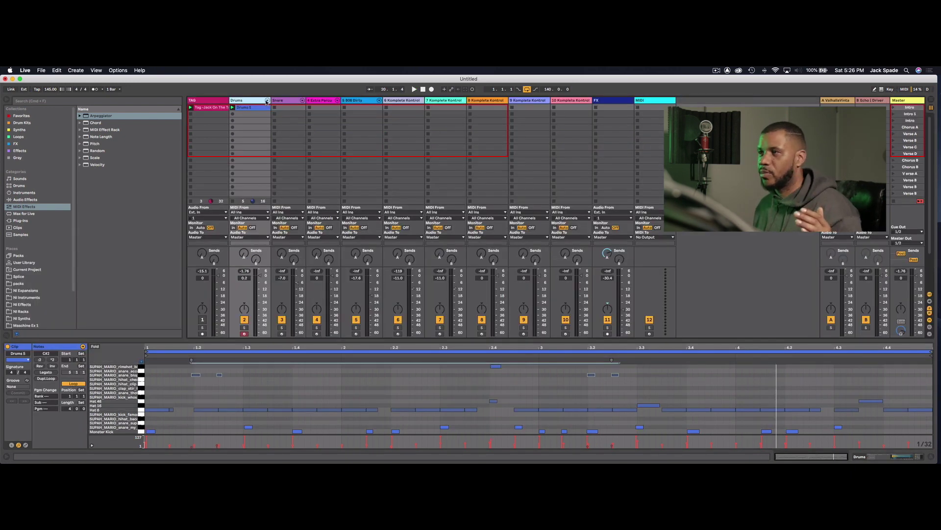
# Unfold the Drums chains in the mixer, move the Hat 48, snare_blop and rimshot_block chains nearer the hats, and fold the chains again
pyautogui.click(268, 100)
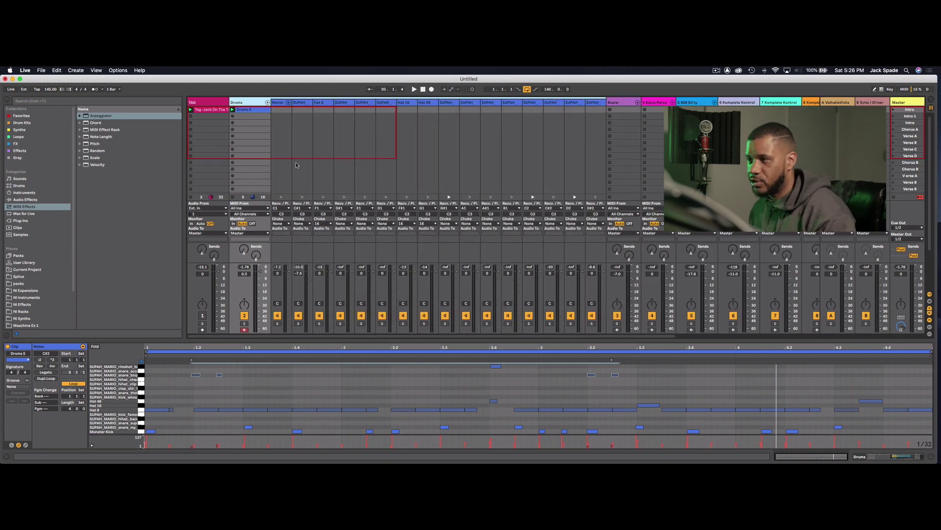
pyautogui.press('space')
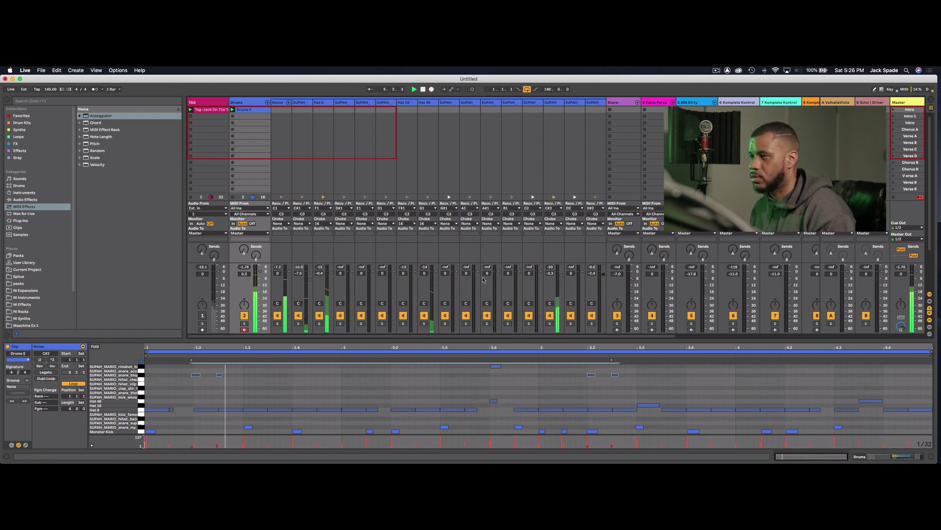
pyautogui.click(430, 103)
pyautogui.moveTo(361, 107); pyautogui.dragTo(360, 107)
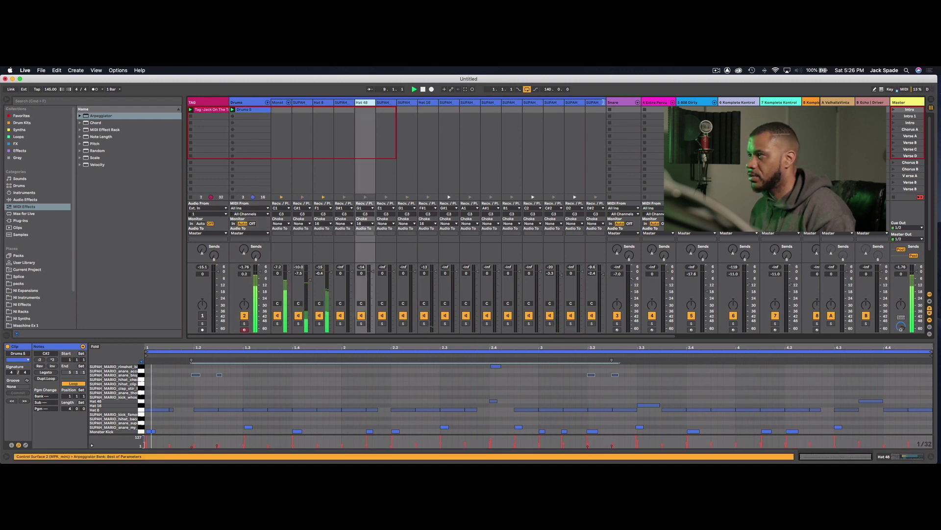
pyautogui.click(595, 103)
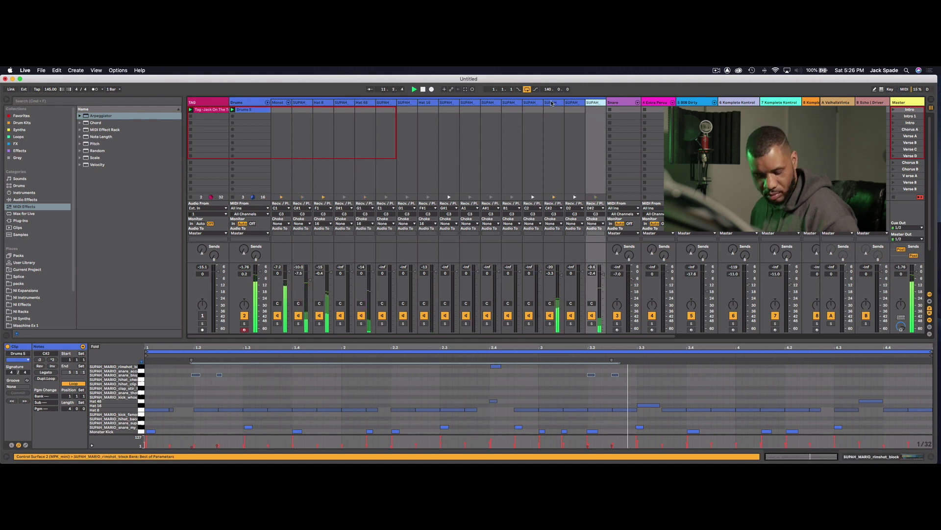
pyautogui.moveTo(551, 103); pyautogui.dragTo(376, 108)
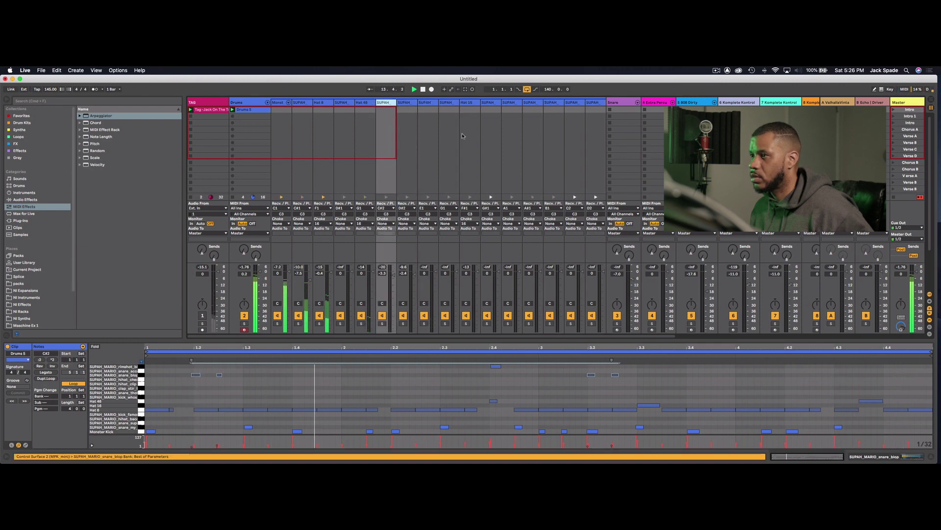
pyautogui.click(267, 103)
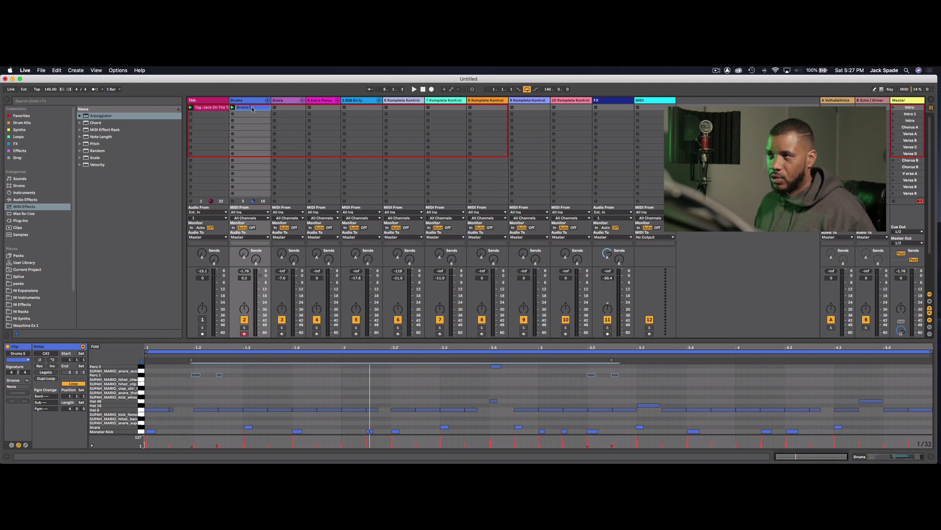
# Place the Drums 5 clip in the arrangement at the start of the Chorus and duplicate it three times
pyautogui.moveTo(252, 108); pyautogui.dragTo(248, 138)
pyautogui.press('Tab')
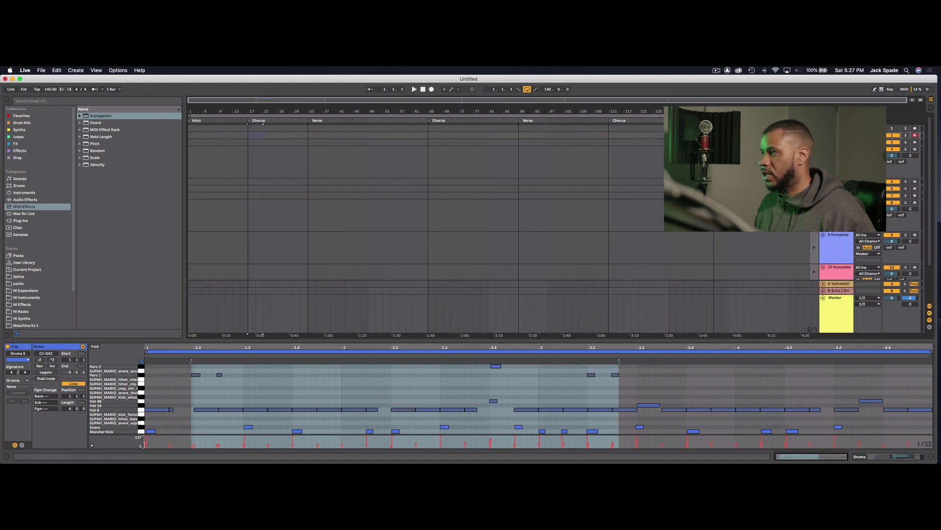
pyautogui.click(255, 135)
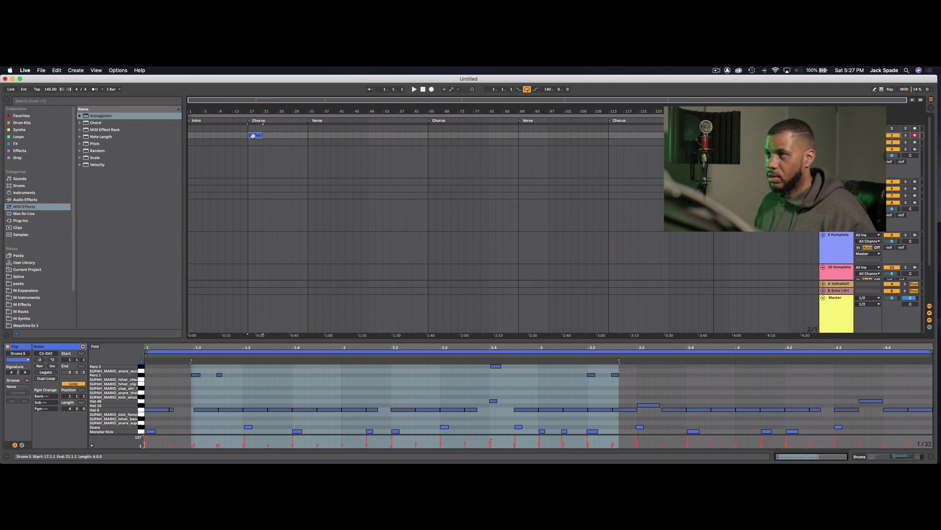
pyautogui.press('Right')
pyautogui.press('+')
pyautogui.press('+')
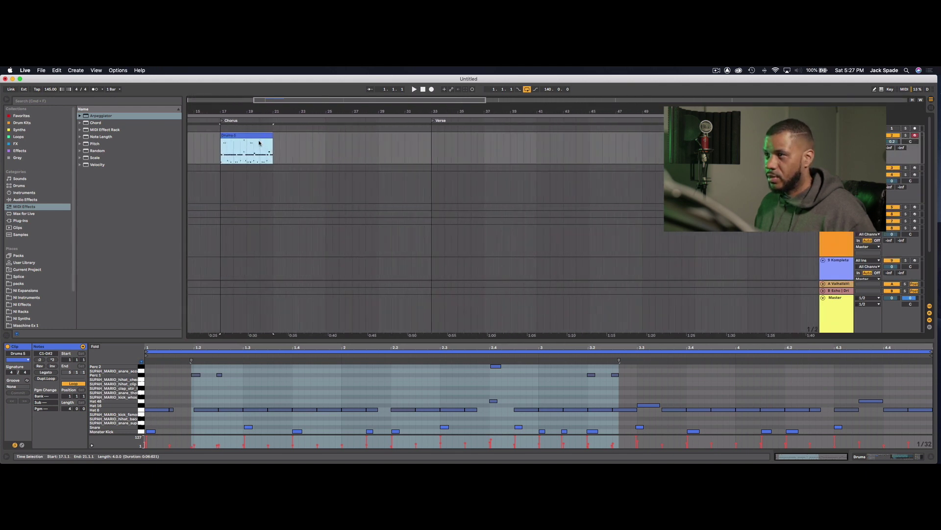
pyautogui.hotkey('ctrl', 'd')
pyautogui.hotkey('ctrl', 'd')
pyautogui.hotkey('ctrl', 'd')
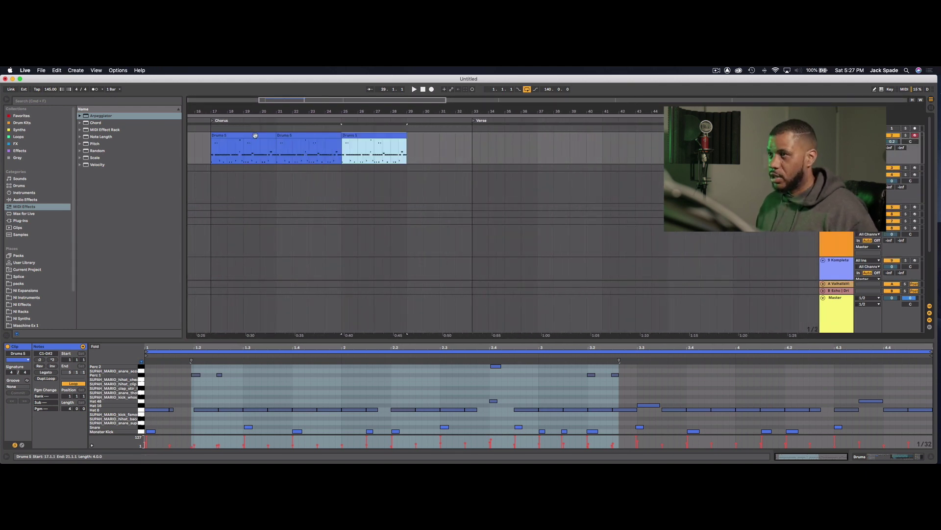
# Consolidate the four Drums 5 clips in the Chorus into a single clip
pyautogui.click(234, 143)
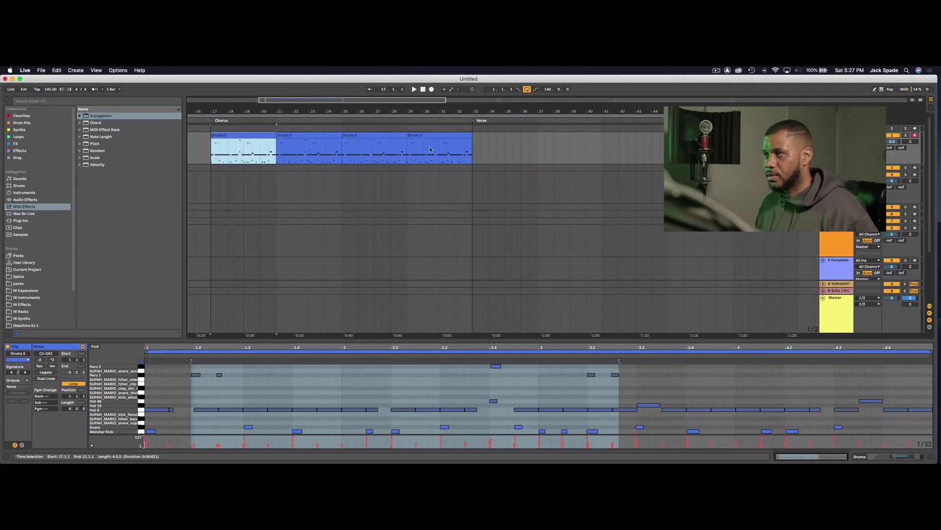
pyautogui.keyDown('shift'); pyautogui.click(438, 135); pyautogui.keyUp('shift')
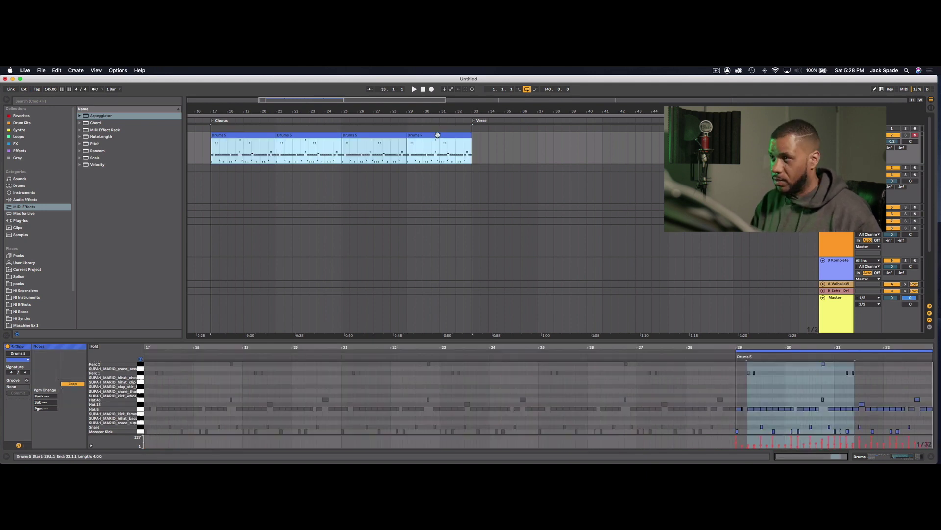
pyautogui.hotkey('ctrl', 'j')
# Duplicate the consolidated Chorus drum clip into the Verse
pyautogui.scroll(-3, 373, 137)
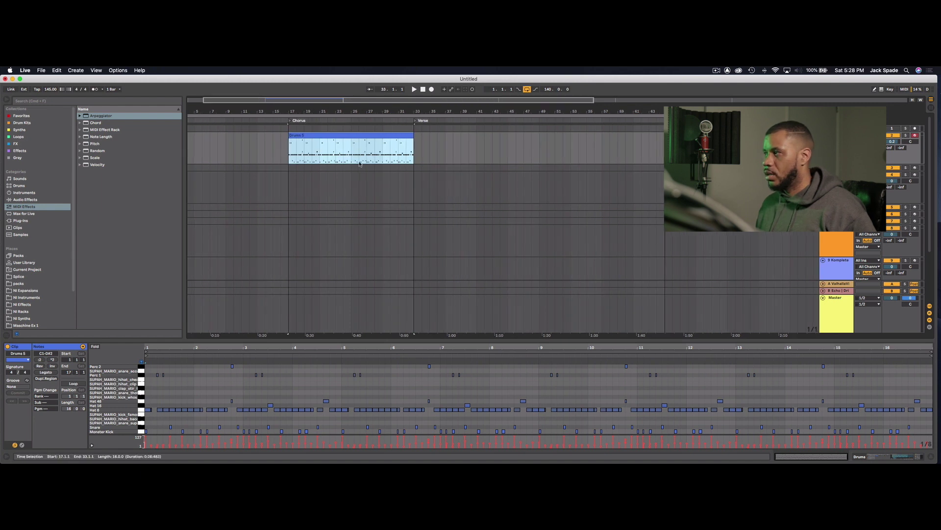
pyautogui.click(352, 137)
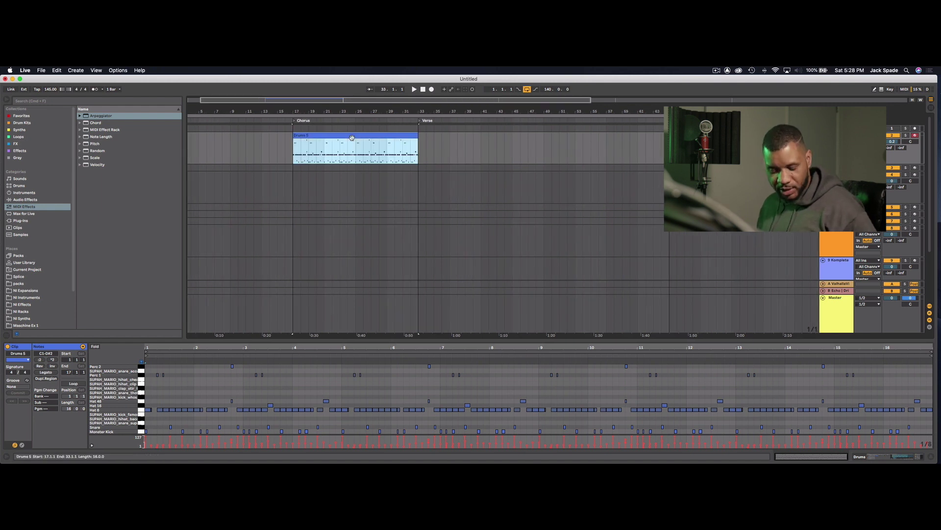
pyautogui.hotkey('ctrl', 'd')
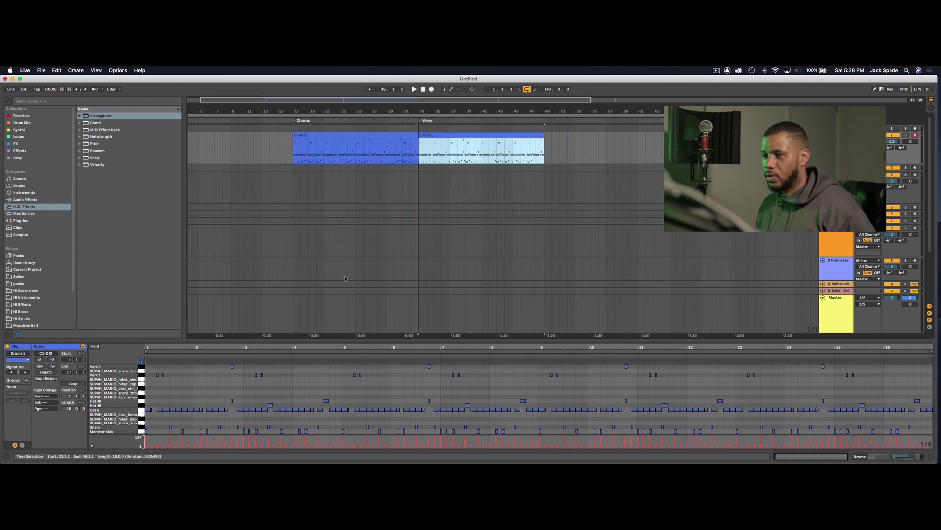
# Remove all Hat 8 notes from the Verse drum clip and recolor the clip brown
pyautogui.click(142, 413)
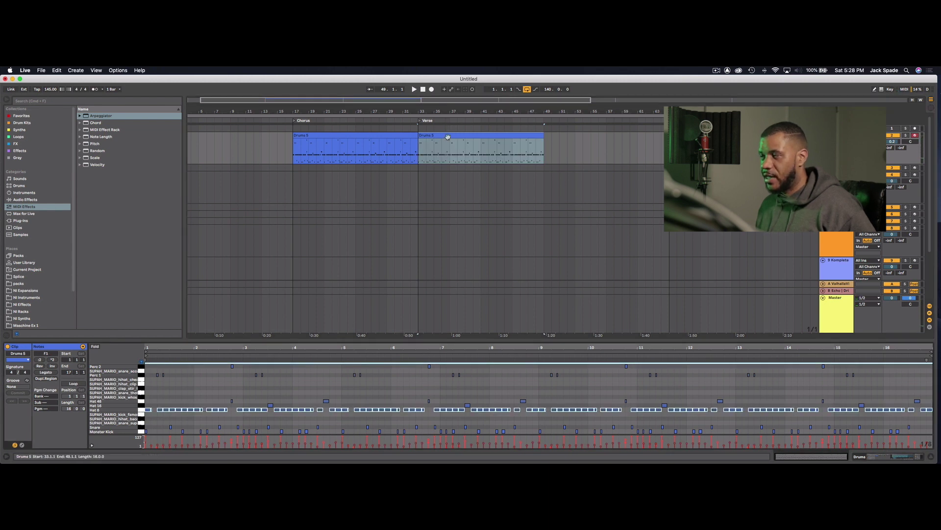
pyautogui.click(487, 132)
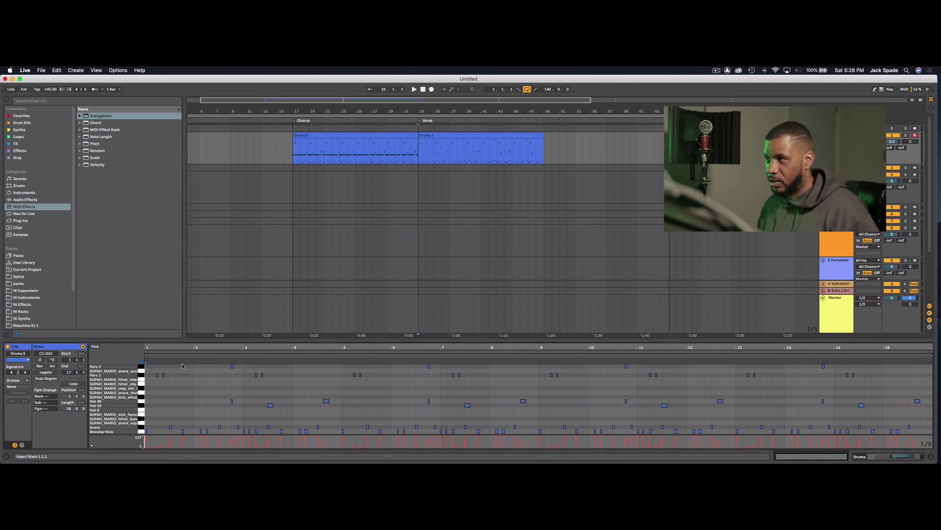
pyautogui.rightClick(484, 139)
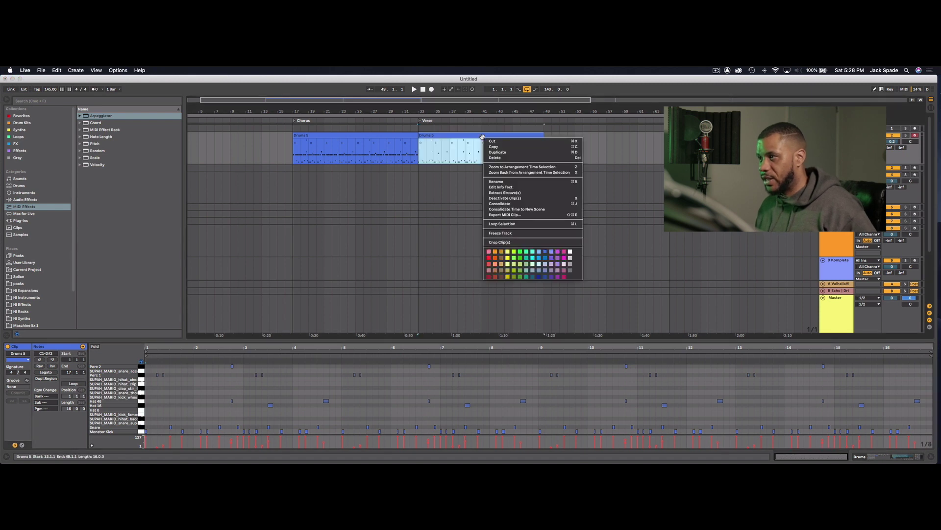
pyautogui.click(500, 258)
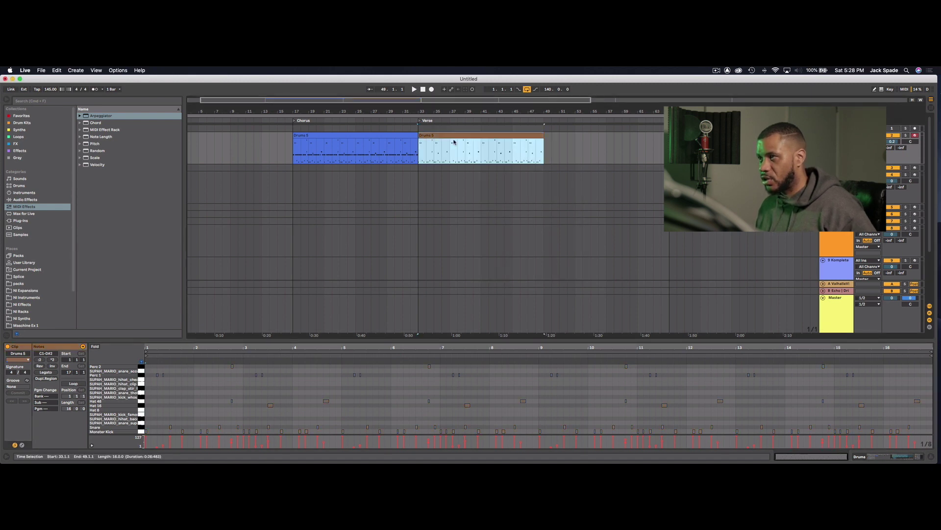
# Undo the Verse clip's recoloring and the deletion of its Hat 8 notes
pyautogui.click(473, 137)
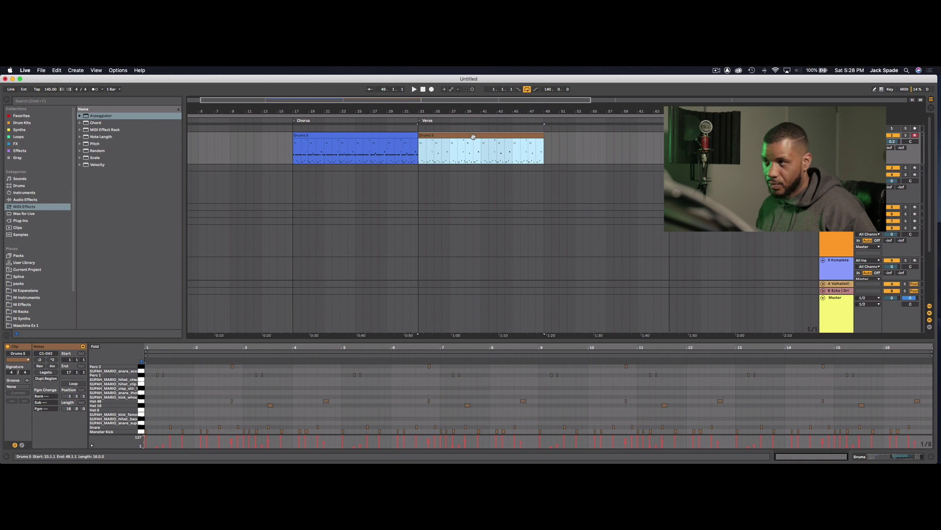
pyautogui.press('super+v')
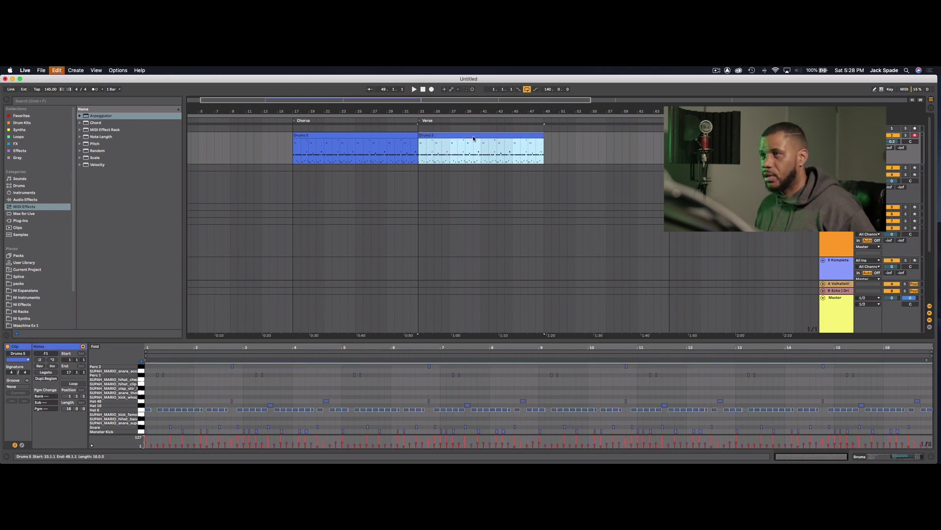
# Delete the drum clip from the Verse and select the Chorus drum clip
pyautogui.press('Delete')
pyautogui.click(395, 143)
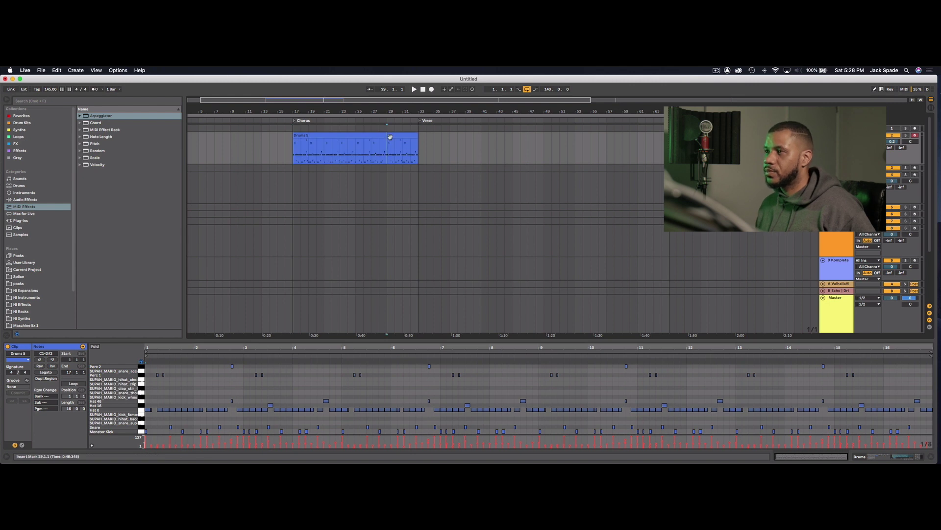
pyautogui.click(390, 136)
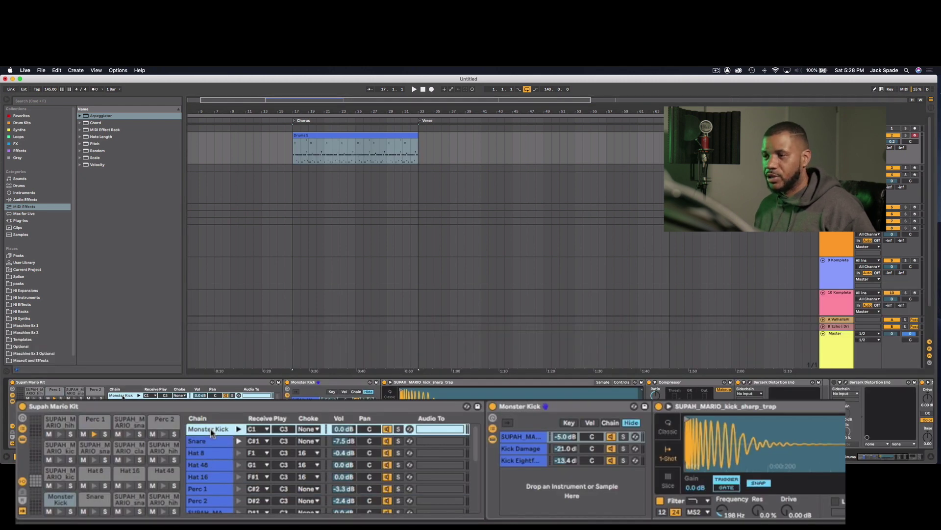
# Extract the Monster Kick chain from the Supah Mario Kit drum rack onto its own track
pyautogui.rightClick(211, 431)
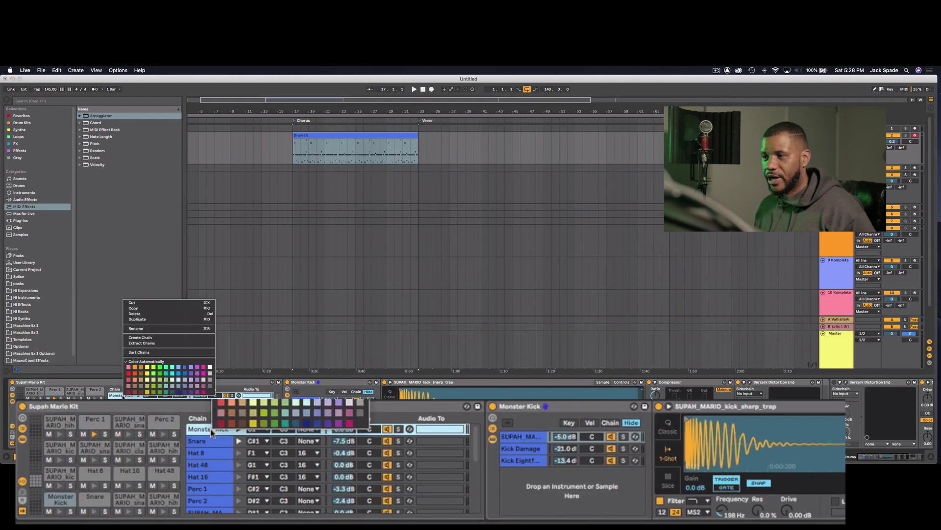
pyautogui.click(153, 344)
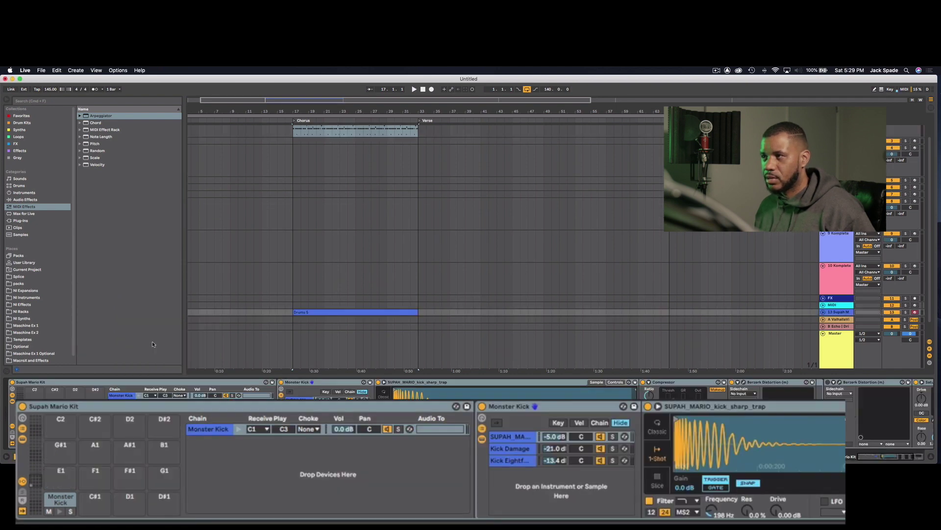
# Recolor the extracted kick track orange and assign the track color to its clips
pyautogui.rightClick(835, 312)
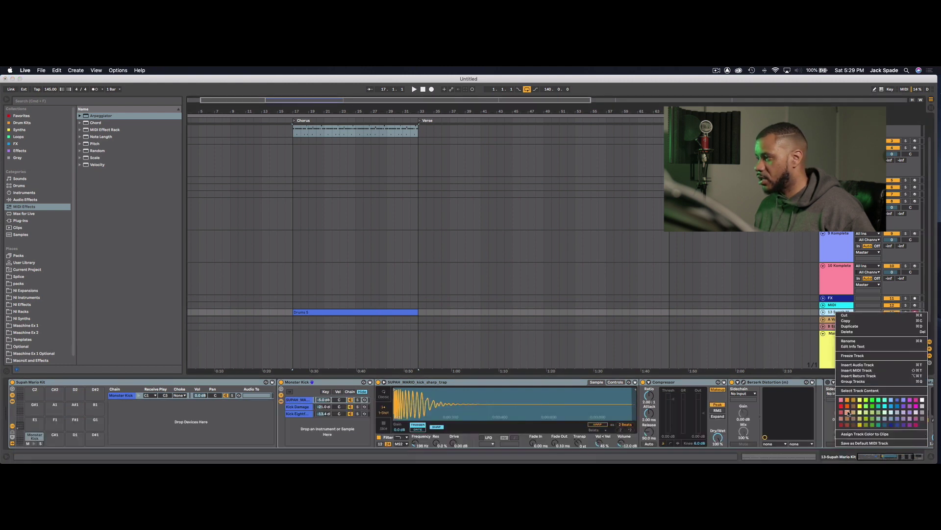
pyautogui.click(848, 407)
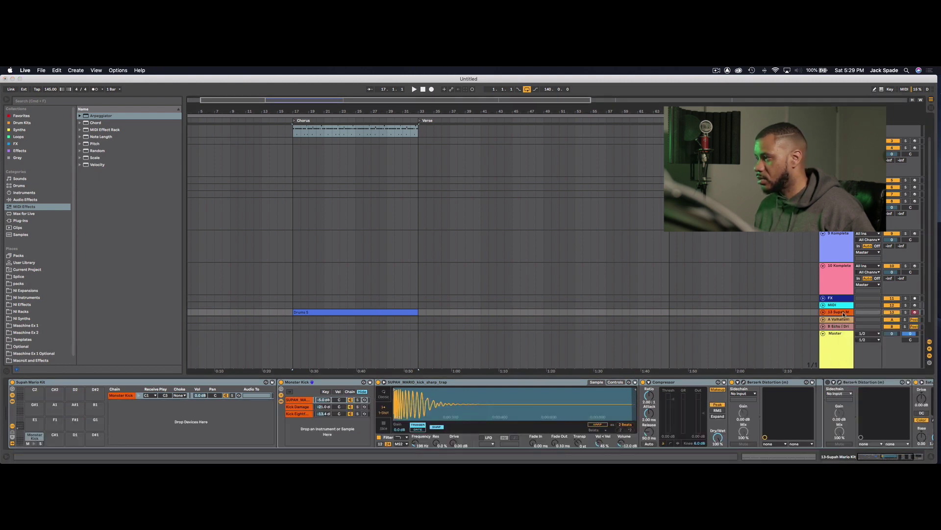
pyautogui.rightClick(843, 314)
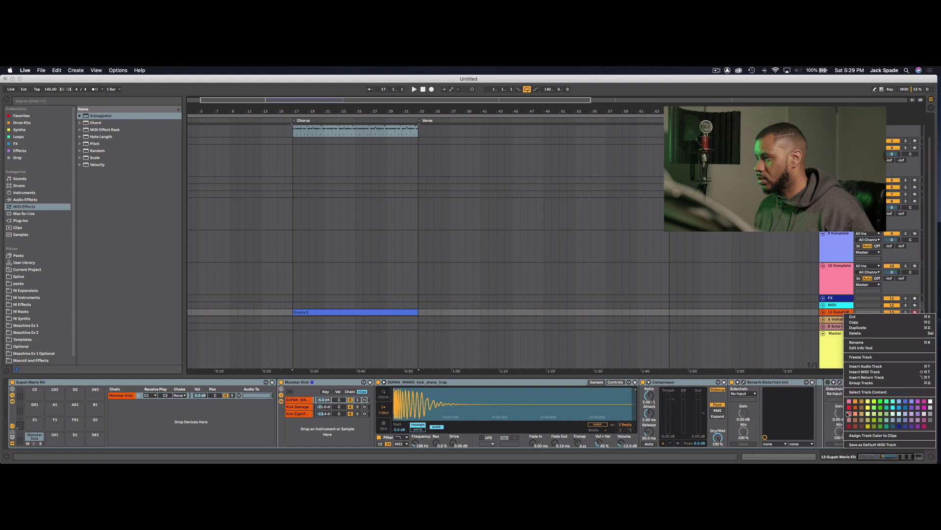
pyautogui.click(870, 435)
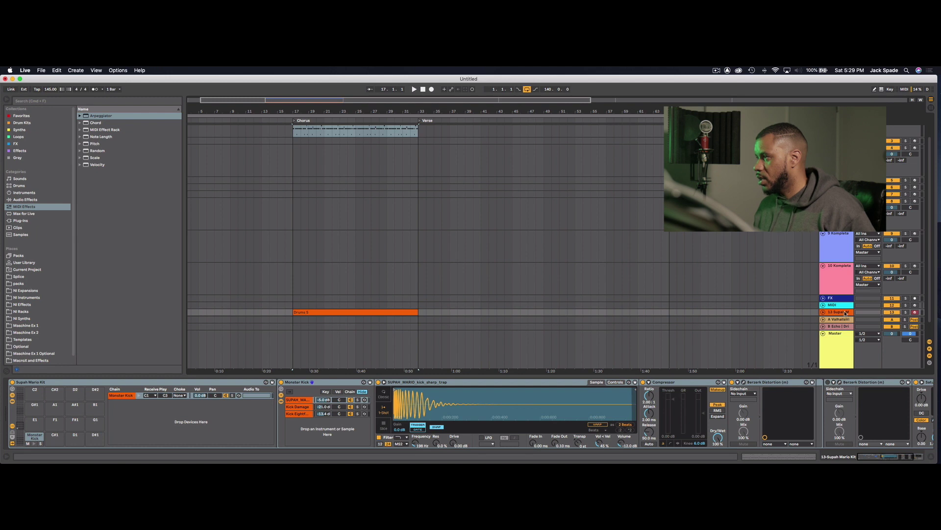
# Move the extracted kick track directly below the Drums track and rename it Kick
pyautogui.scroll(-1, 844, 313)
pyautogui.scroll(2, 840, 295)
pyautogui.scroll(-2, 834, 274)
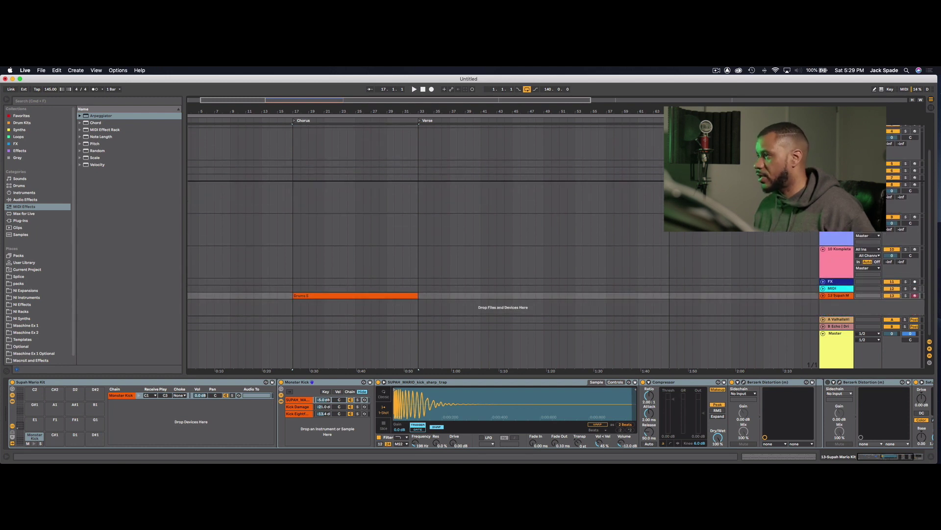
pyautogui.scroll(1, 832, 137)
pyautogui.press('super+z')
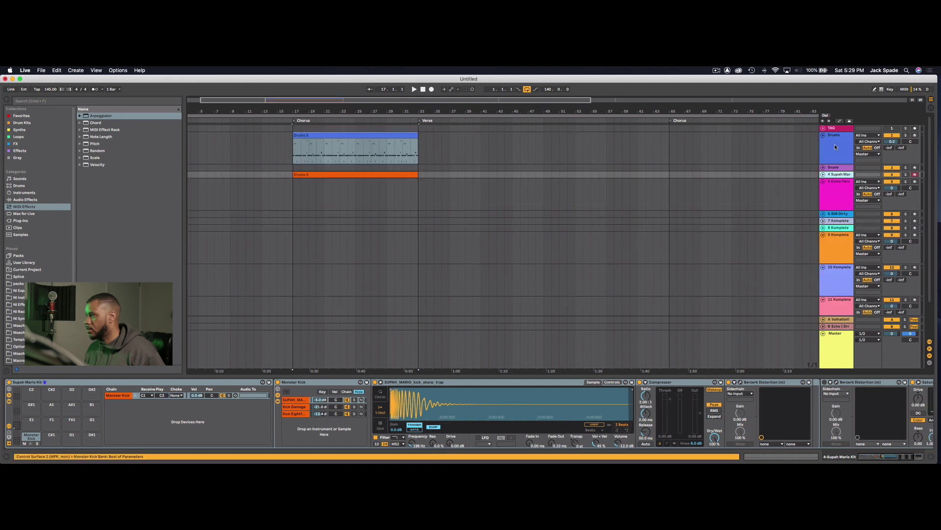
pyautogui.press('super+z')
pyautogui.press('super+z')
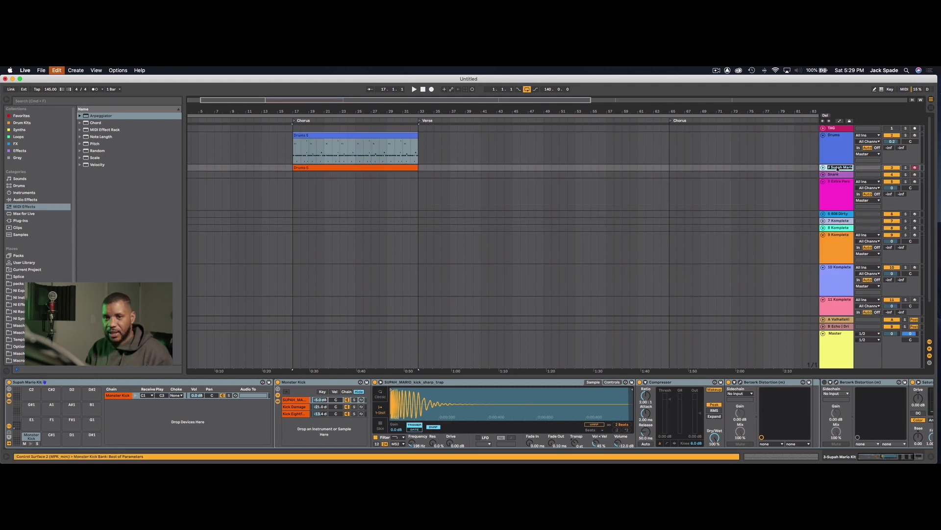
pyautogui.write('k')
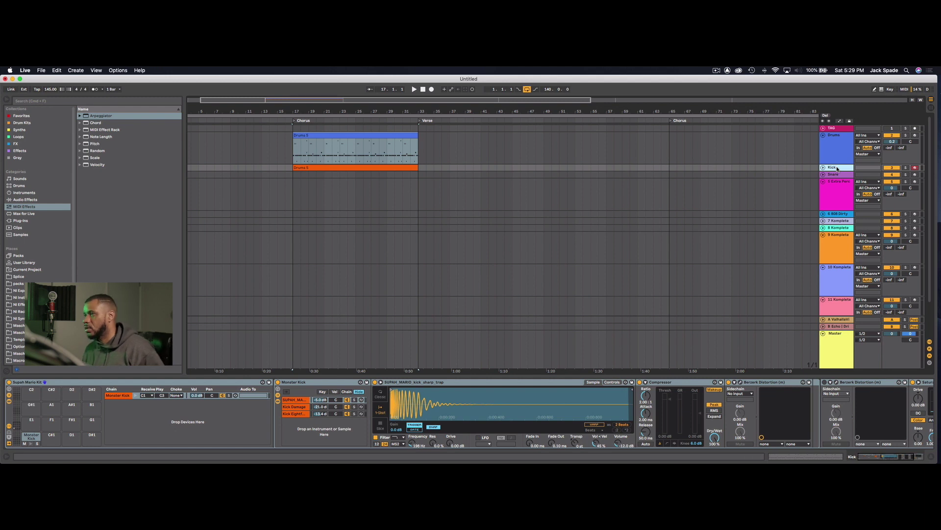
pyautogui.press('Return')
# Unfold the Drums rack chains in Session View and extract Hat 8, Hat 48 and Hat 16 together onto one new track
pyautogui.click(120, 403)
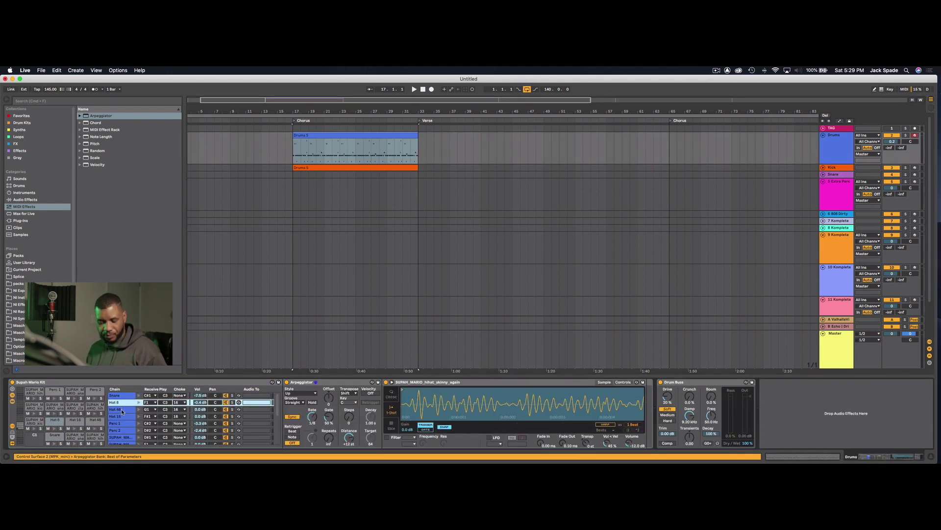
pyautogui.press('Tab')
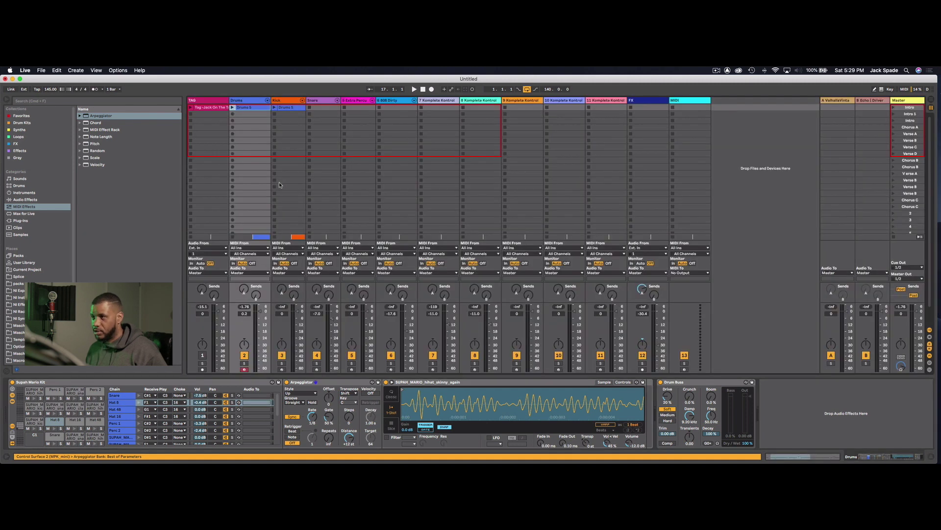
pyautogui.click(267, 101)
pyautogui.click(300, 102)
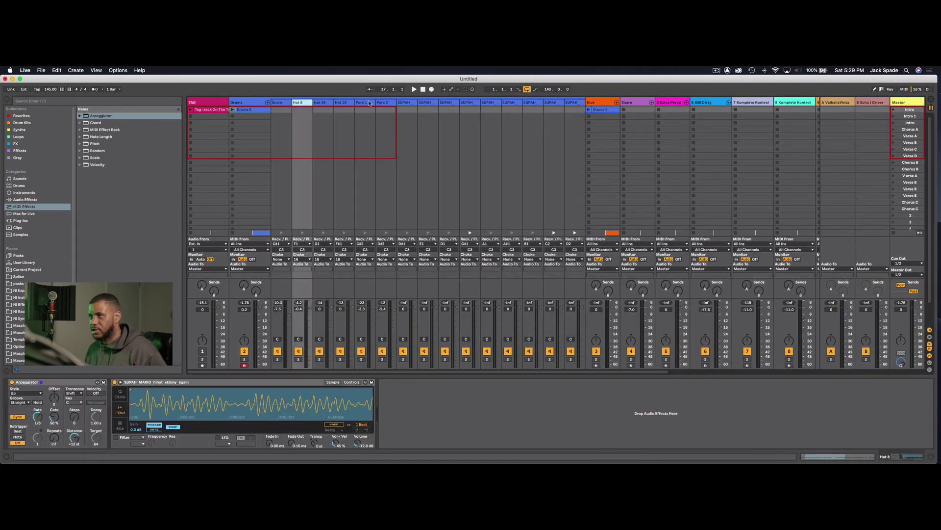
pyautogui.click(344, 103)
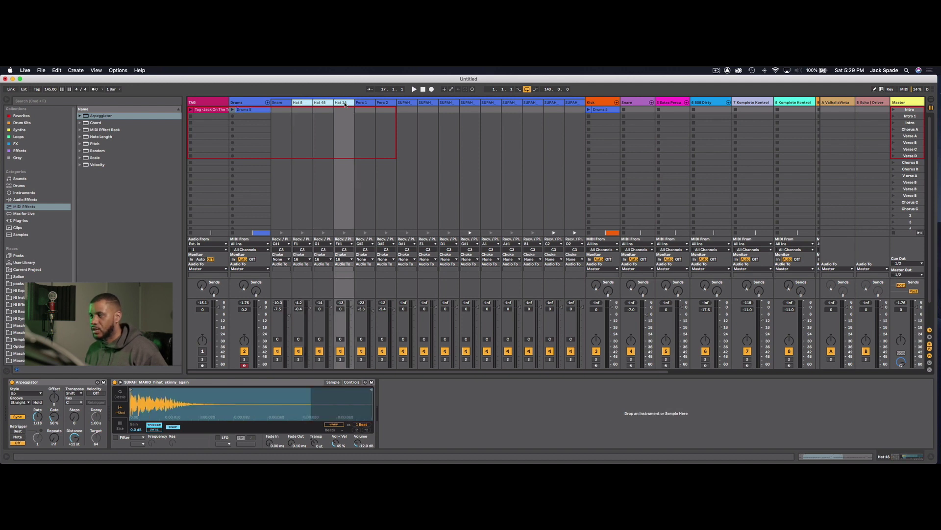
pyautogui.rightClick(303, 102)
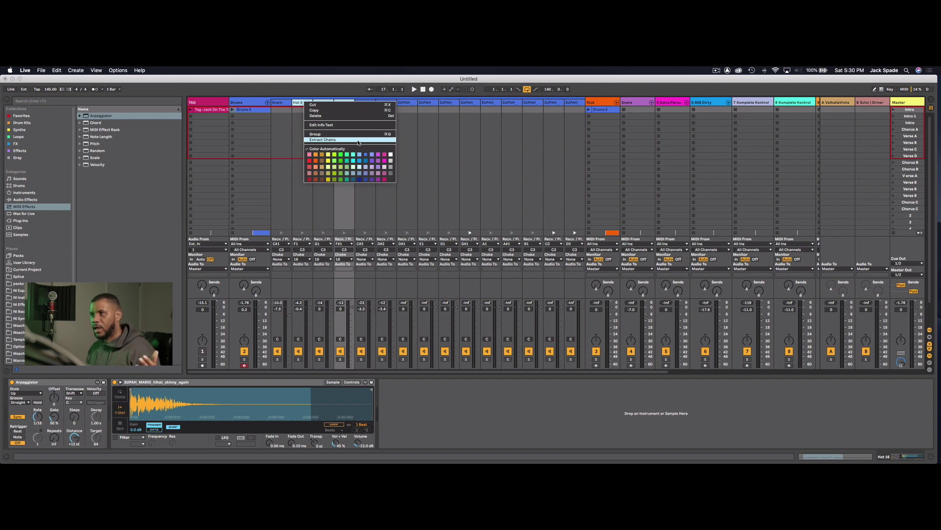
pyautogui.click(359, 141)
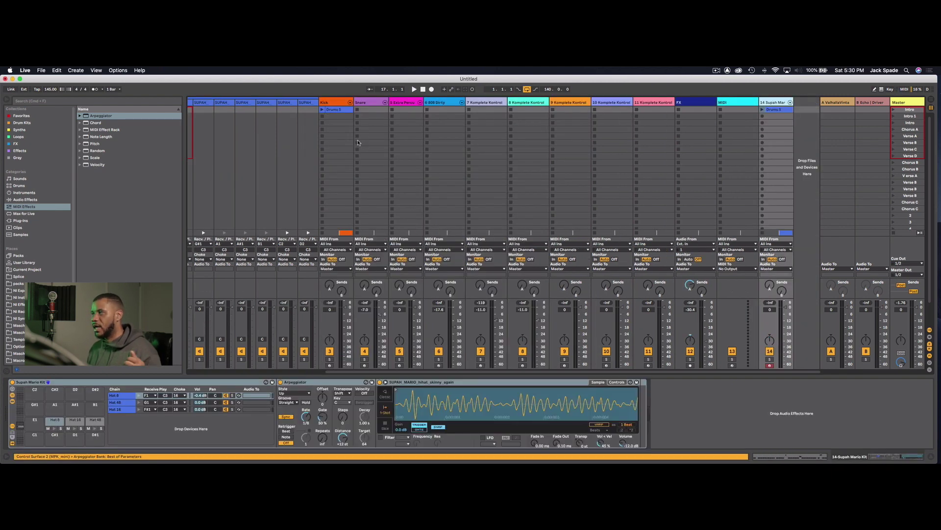
# Rename the extracted hi-hat track HATS
pyautogui.doubleClick(769, 102)
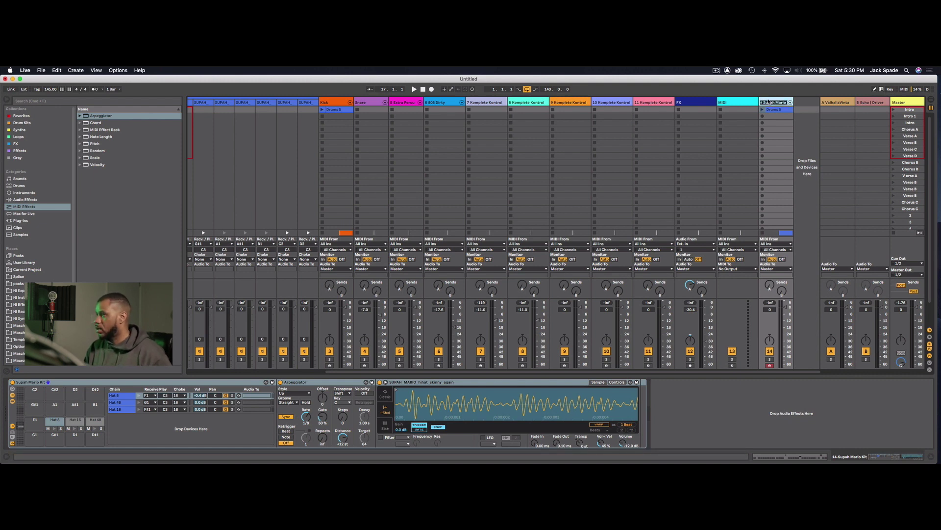
pyautogui.write('HATS')
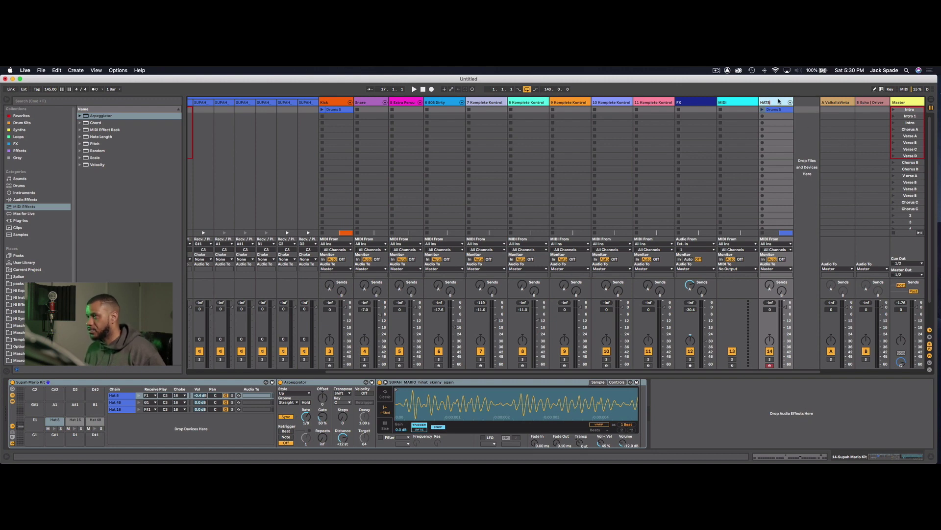
pyautogui.press('Return')
# Return to the Arrangement, move the HATS track directly below Kick, and recolor it red
pyautogui.press('Tab')
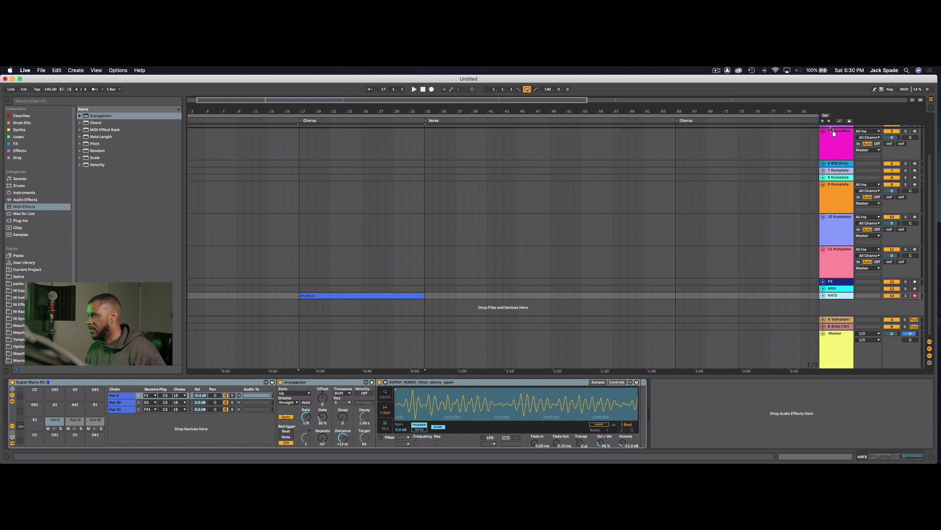
pyautogui.moveTo(834, 132); pyautogui.dragTo(837, 143)
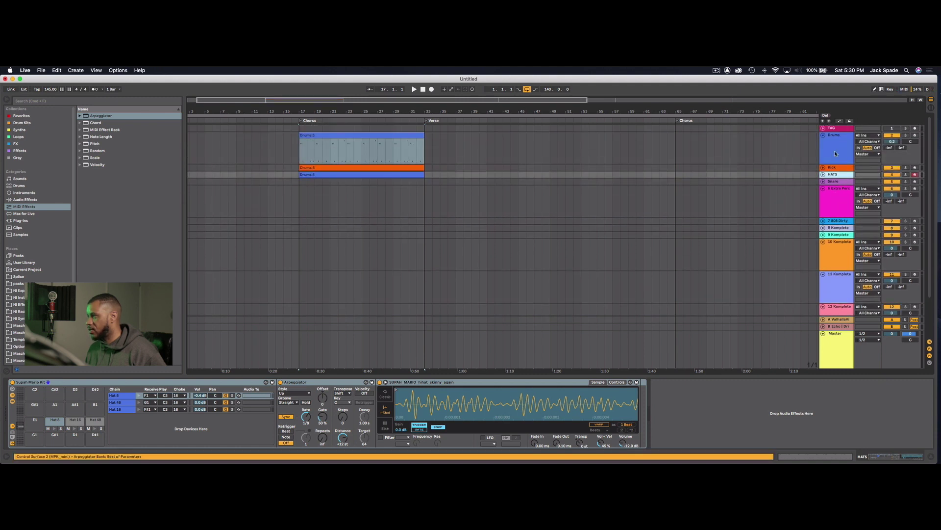
pyautogui.rightClick(837, 176)
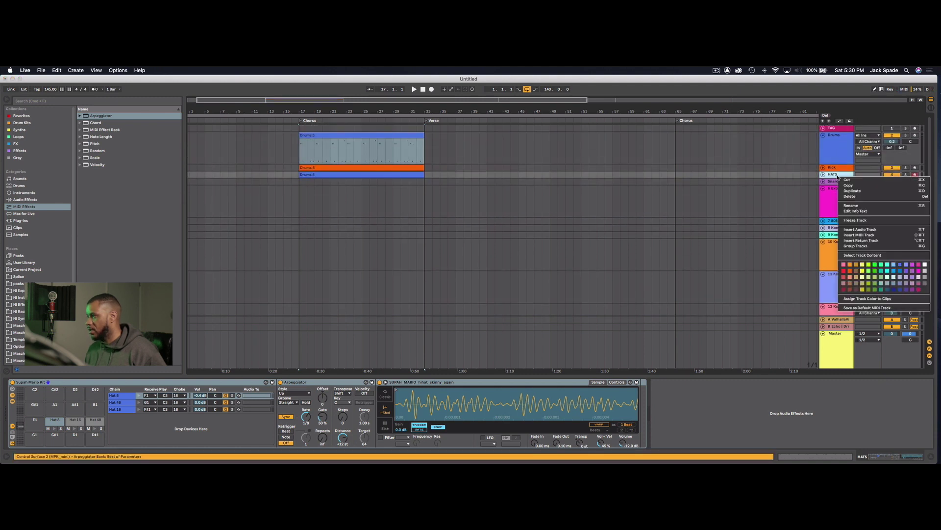
pyautogui.click(845, 274)
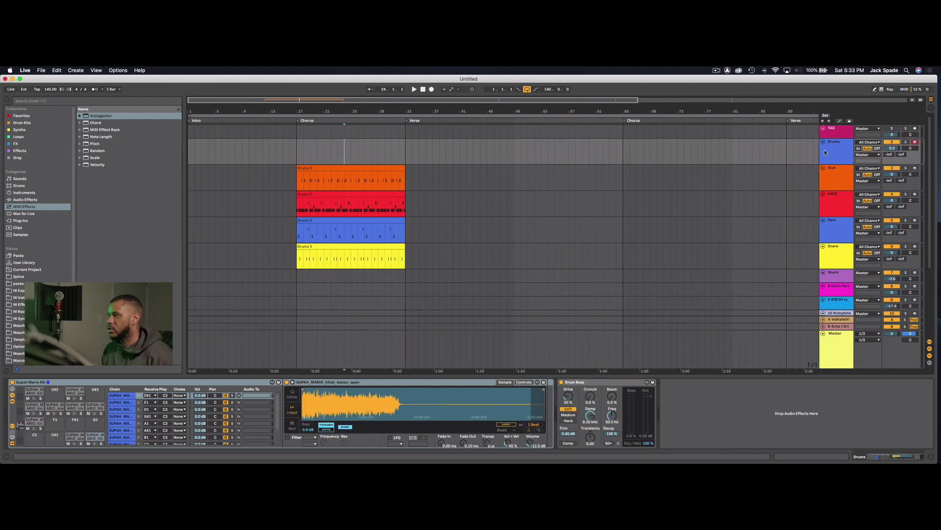
# Inspect the remaining unused pads and the Drum Buss effect on the Drums track
pyautogui.click(838, 157)
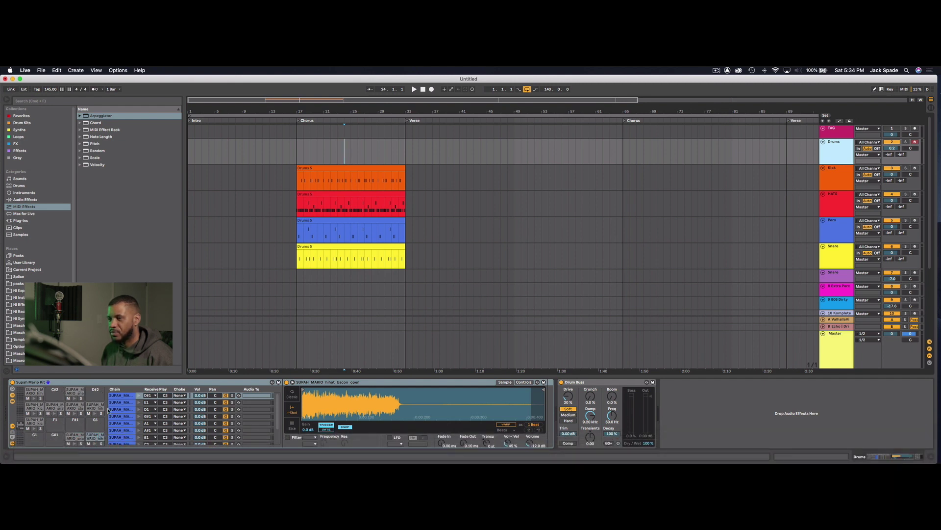
pyautogui.click(81, 438)
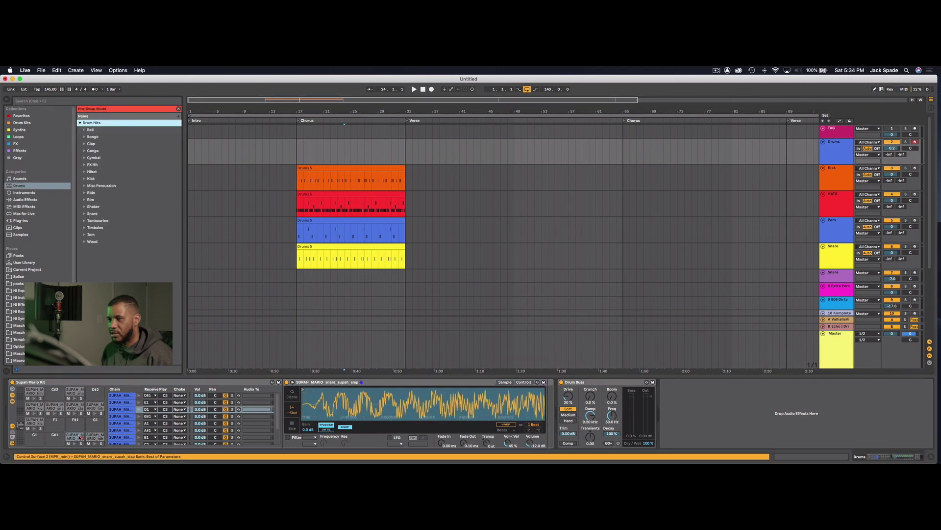
pyautogui.click(35, 420)
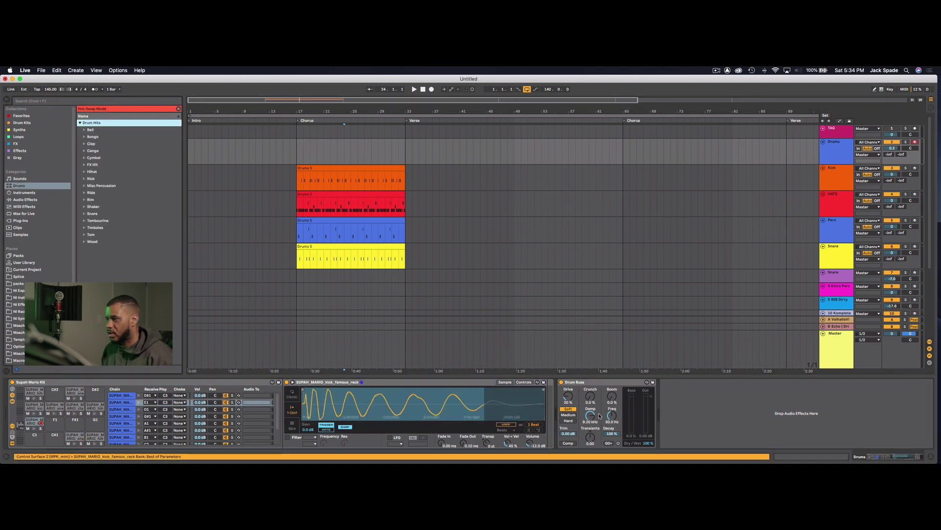
pyautogui.click(624, 383)
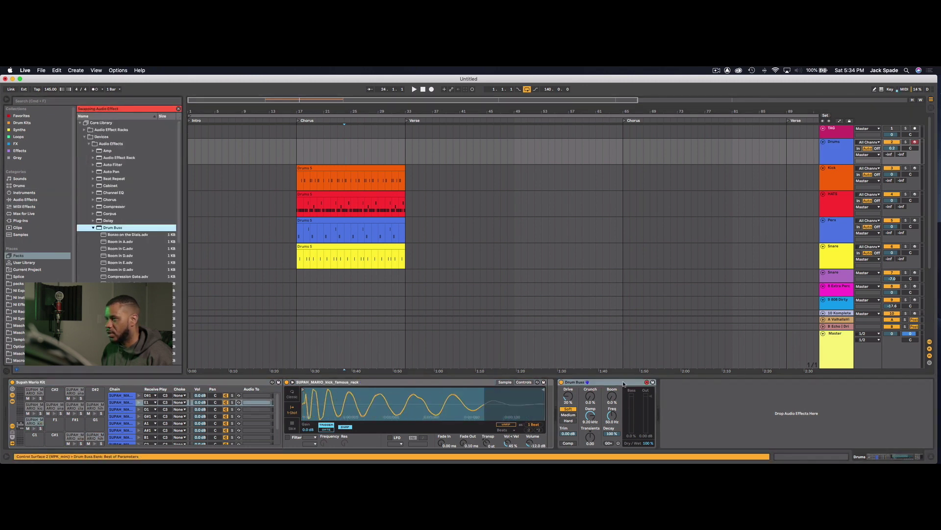
# Group the Kick, HATS, percussion and yellow Snare tracks into one group track
pyautogui.click(840, 171)
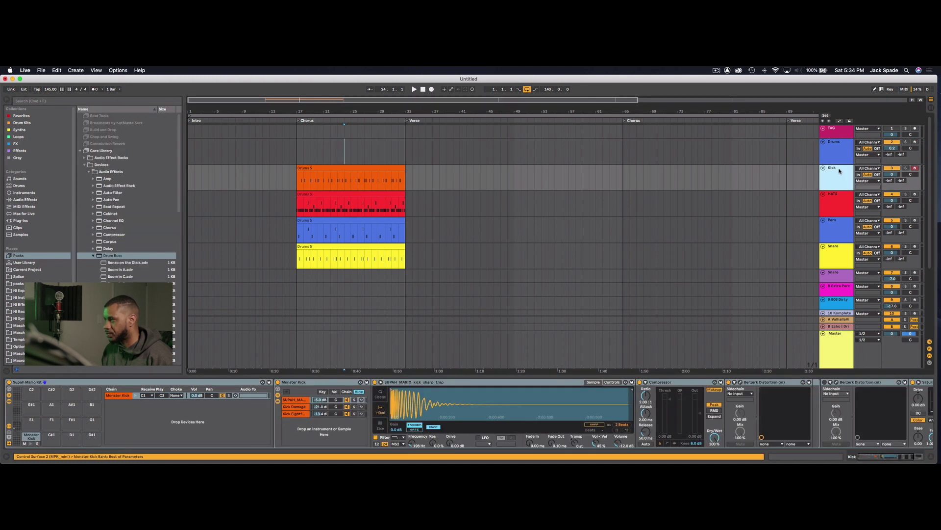
pyautogui.click(840, 255)
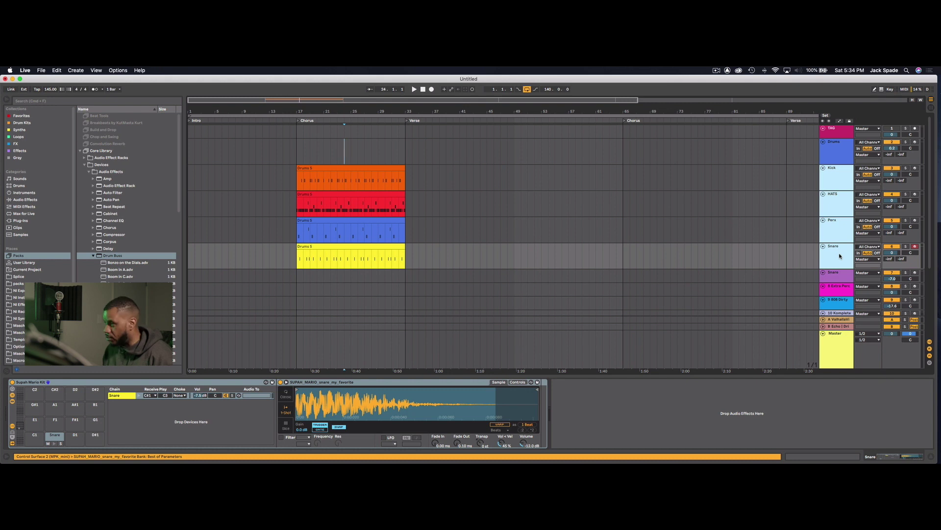
pyautogui.press('super+g')
pyautogui.click(836, 178)
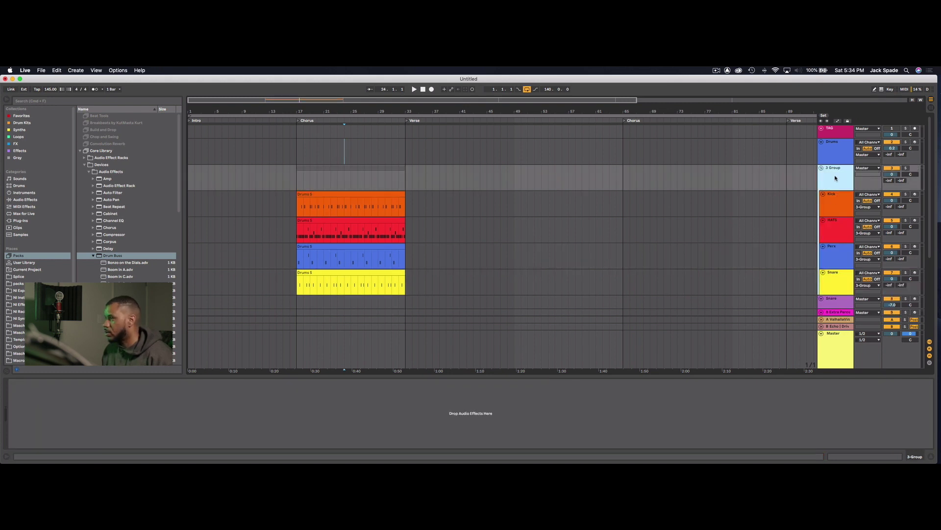
# Put the Drums track's Drum Buss effect on the new group track
pyautogui.click(840, 142)
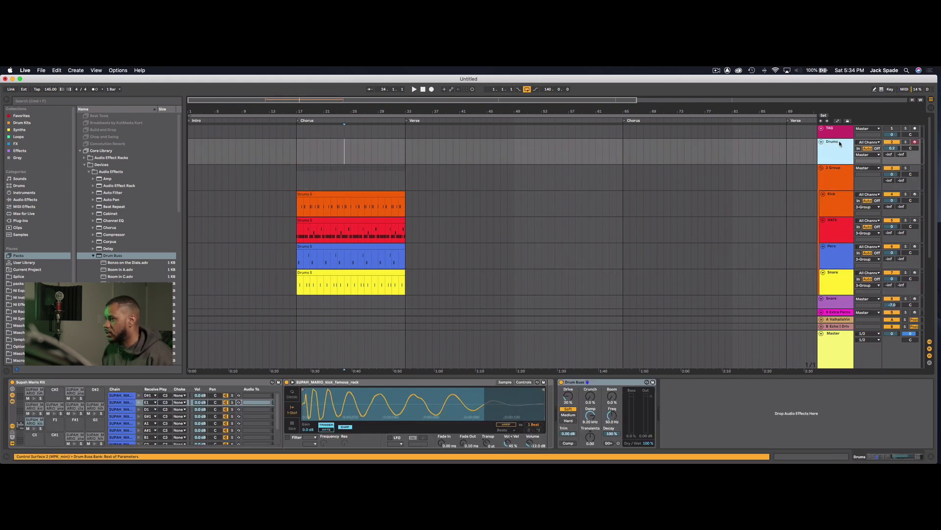
pyautogui.click(615, 383)
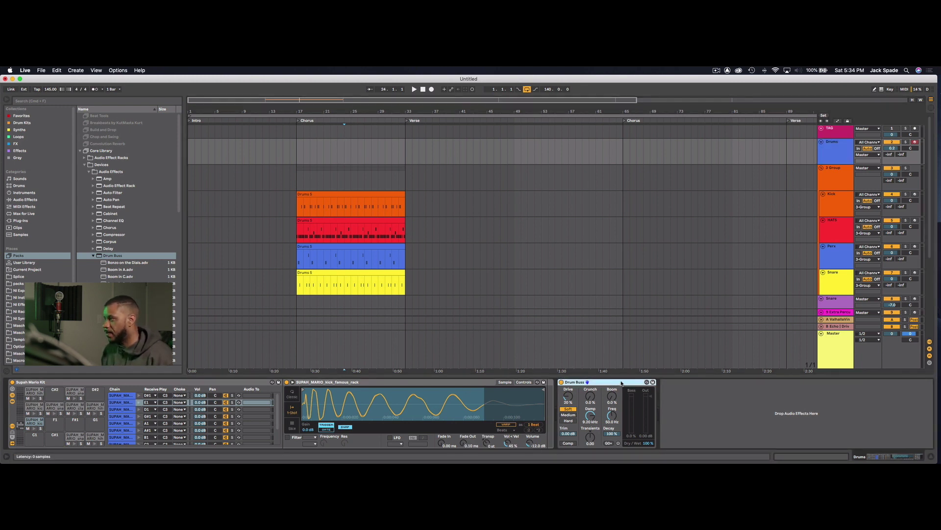
pyautogui.click(836, 173)
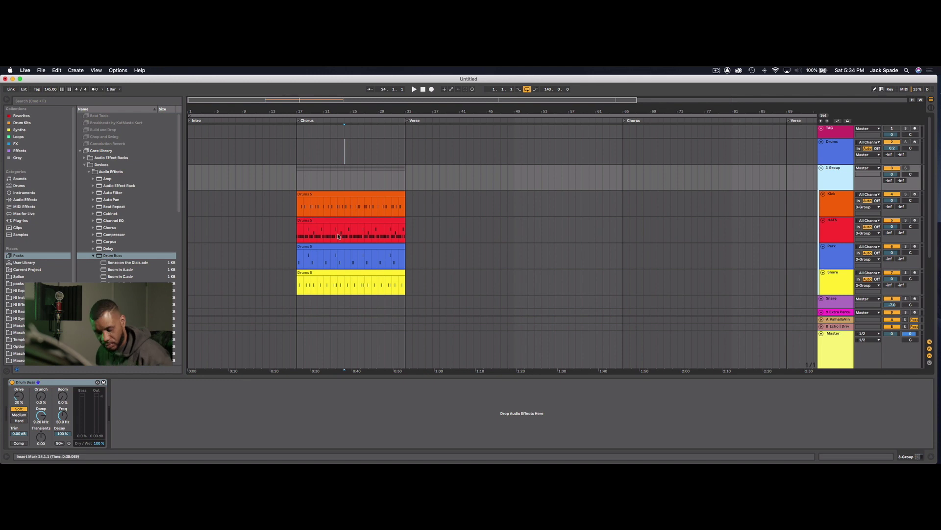
# Loop the Chorus over the length of the Kick clip and play back the grouped drum tracks
pyautogui.press('space')
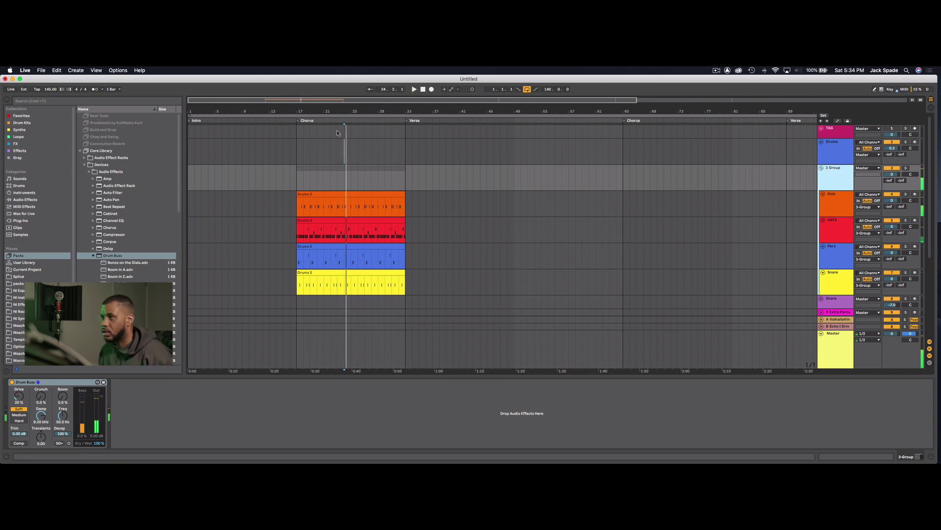
pyautogui.press('space')
pyautogui.click(352, 196)
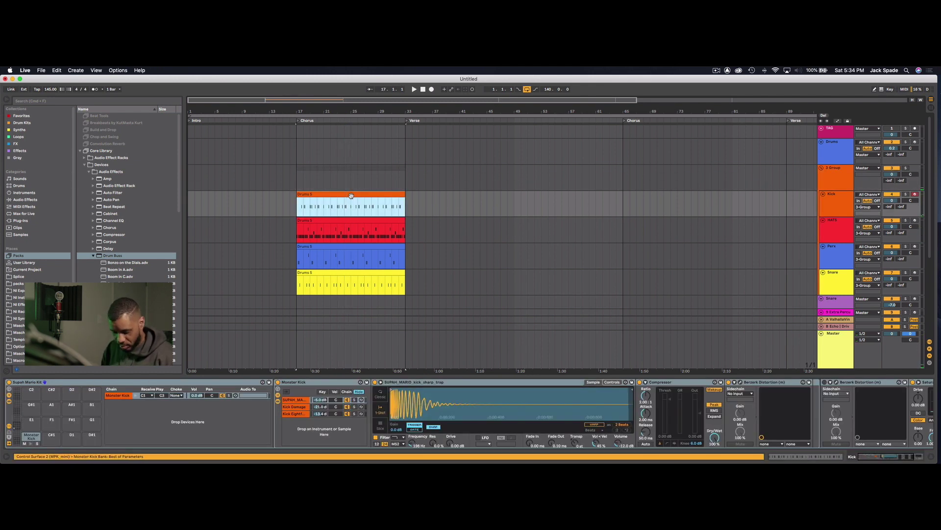
pyautogui.press('super+l')
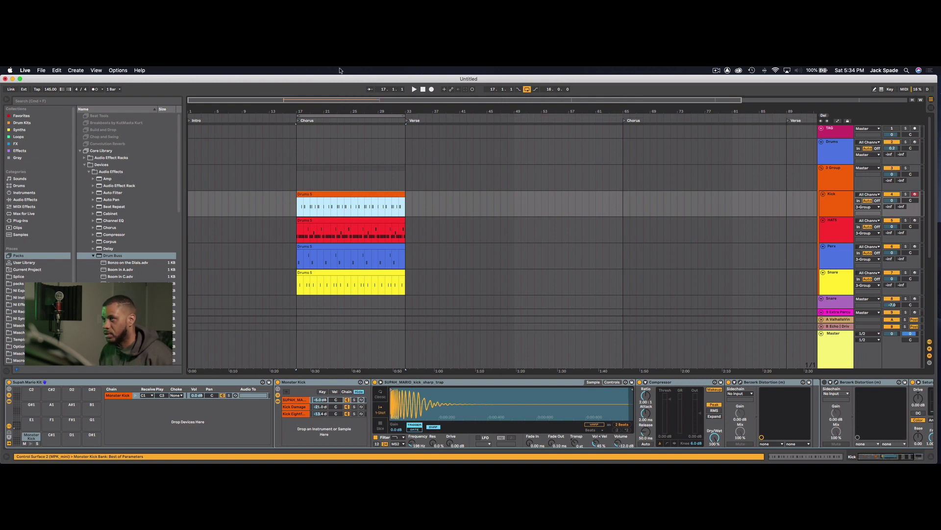
pyautogui.click(341, 116)
pyautogui.press('space')
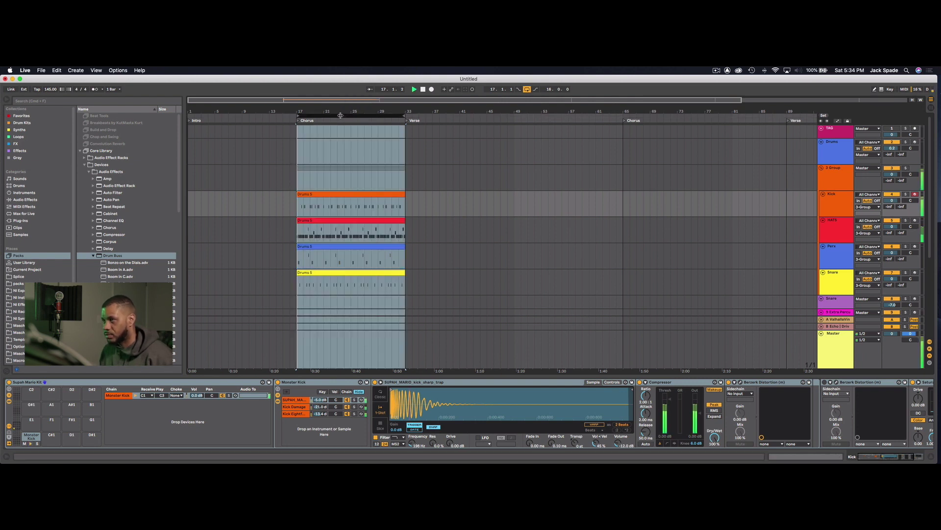
pyautogui.click(451, 168)
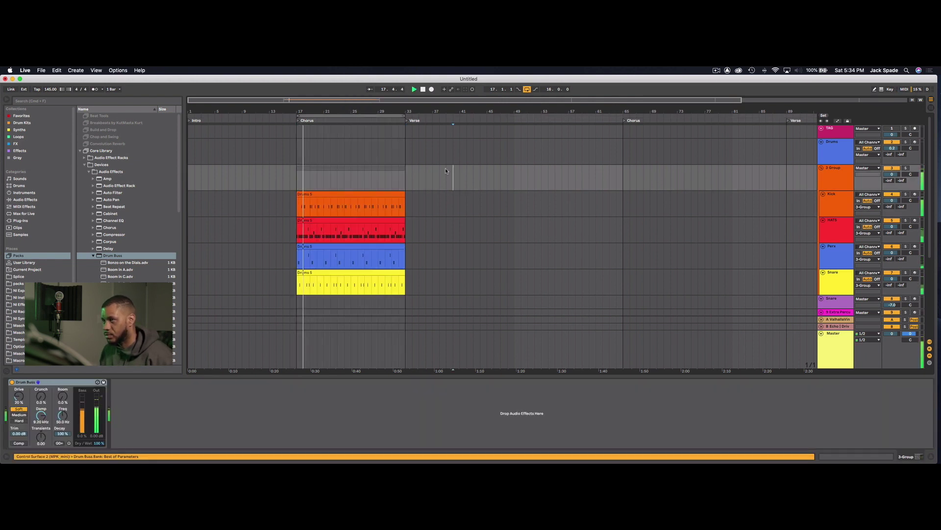
pyautogui.click(344, 208)
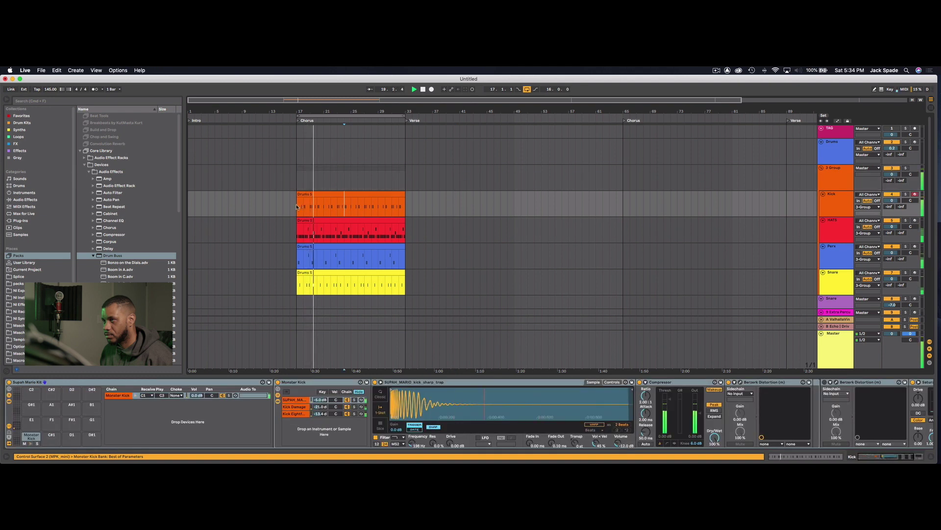